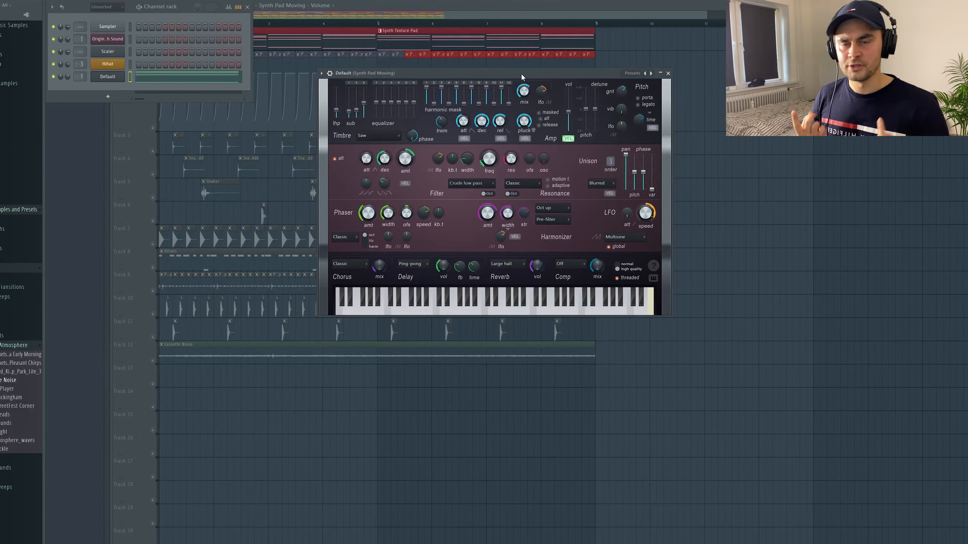
pyautogui.press('space')
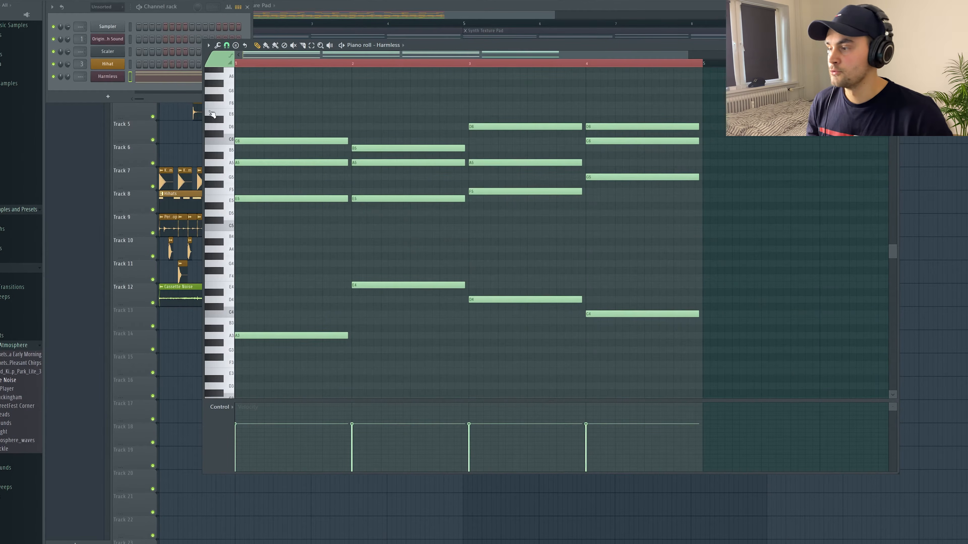
pyautogui.click(109, 97)
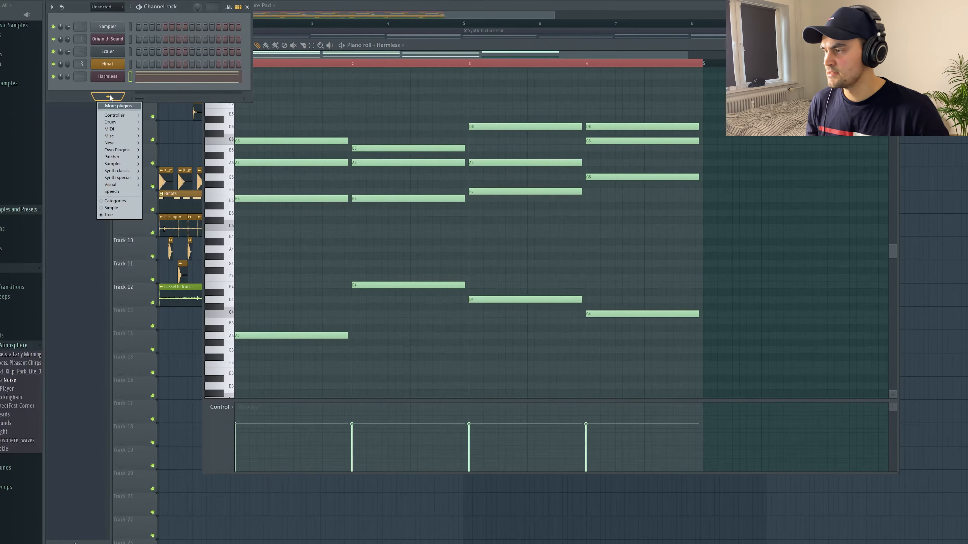
pyautogui.moveTo(121, 152)
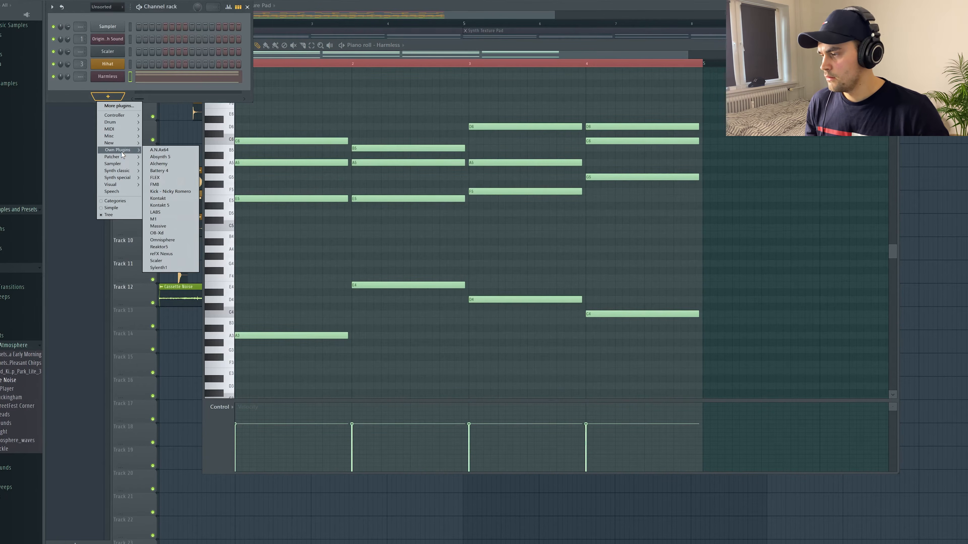
pyautogui.moveTo(132, 173)
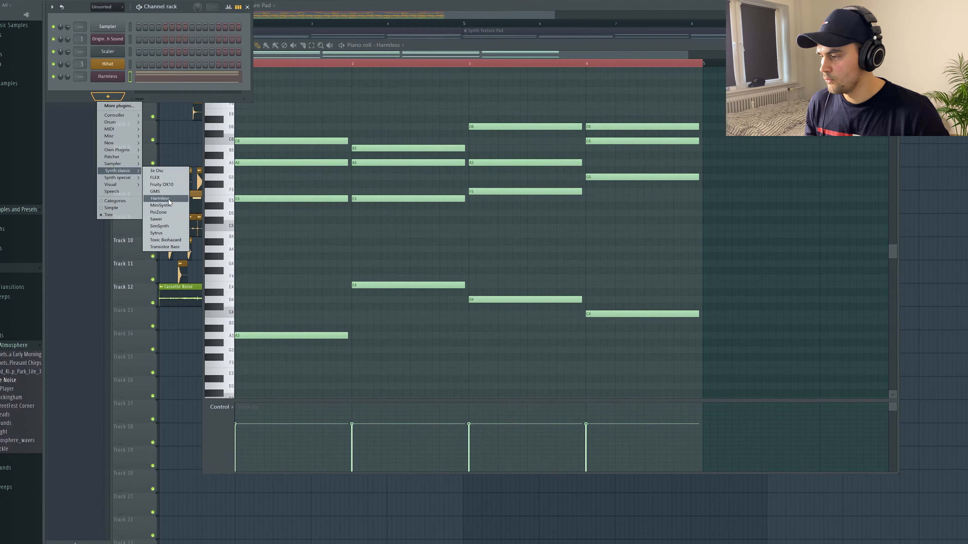
pyautogui.click(122, 88)
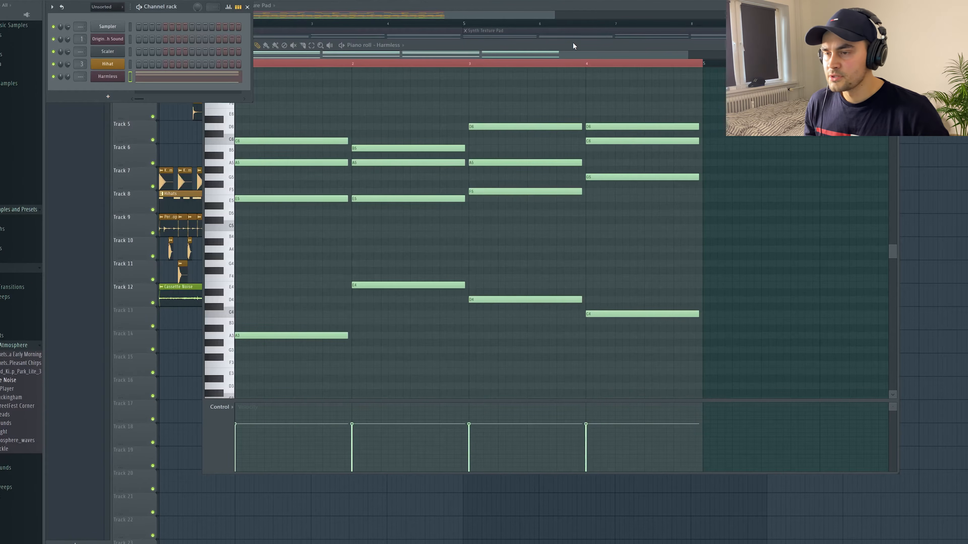
# Open the Harmless channel's plugin window and reposition it over the piano roll
pyautogui.moveTo(573, 43); pyautogui.dragTo(579, 41)
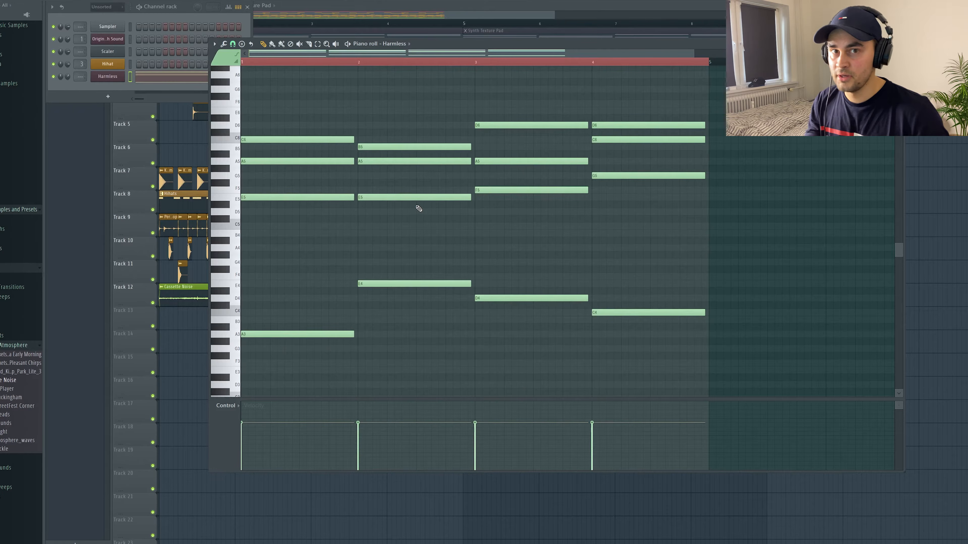
pyautogui.click(115, 77)
pyautogui.moveTo(497, 72); pyautogui.dragTo(518, 67)
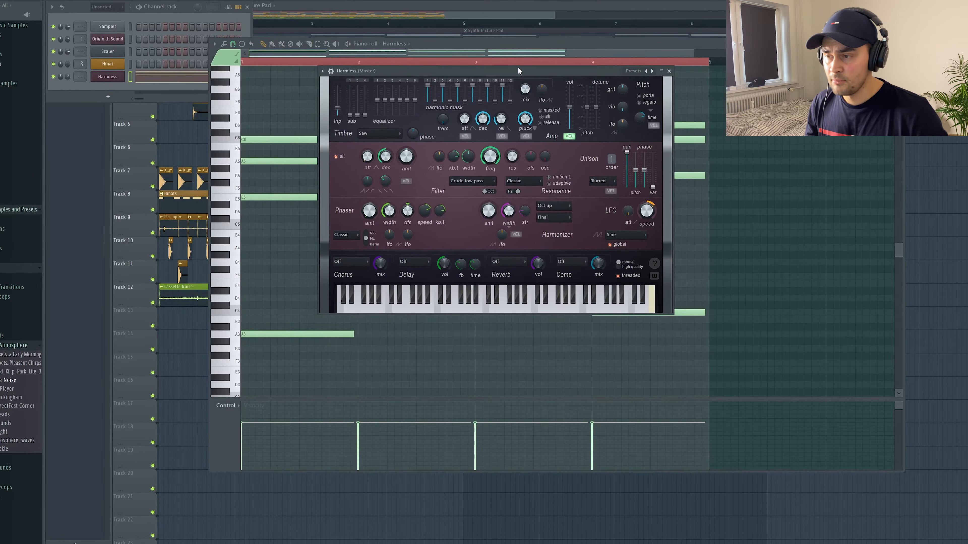
# Reset the Harmless synth to its Default preset
pyautogui.click(322, 71)
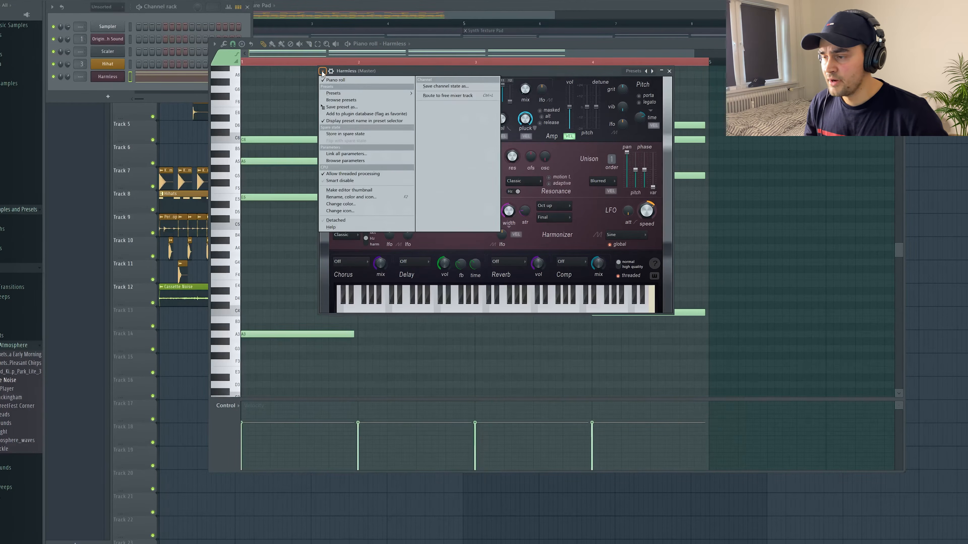
pyautogui.moveTo(339, 94)
pyautogui.click(433, 3)
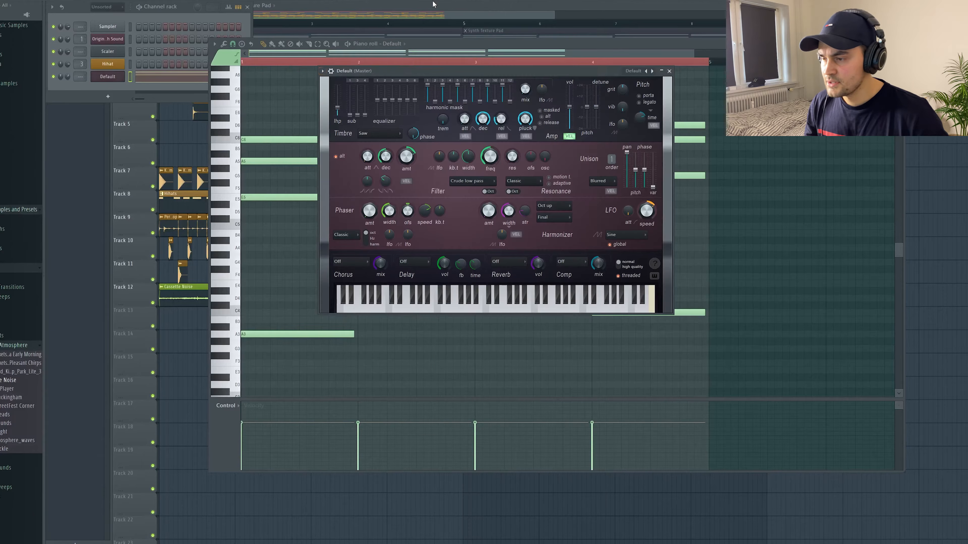
pyautogui.click(68, 78)
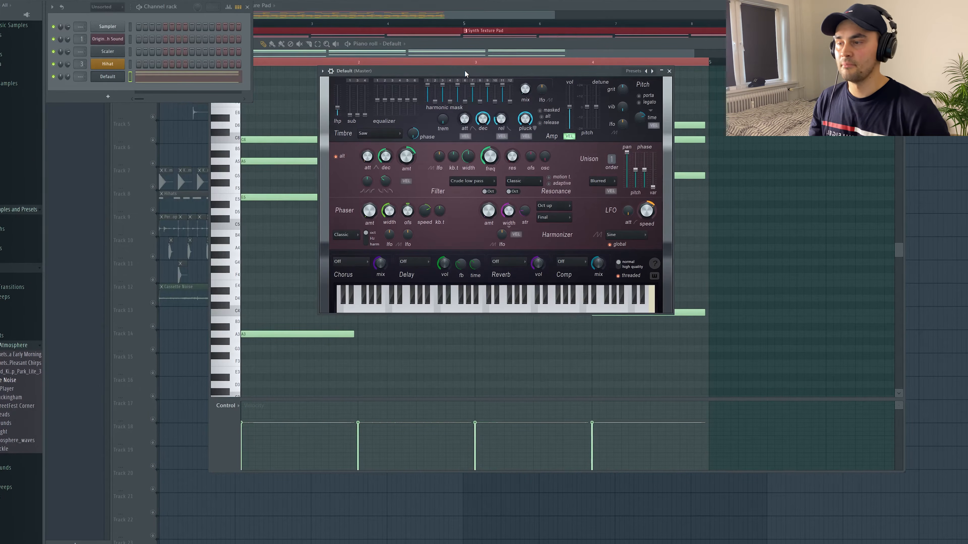
# Raise the filter's cutoff frequency slightly while auditioning the pad pattern
pyautogui.press('space')
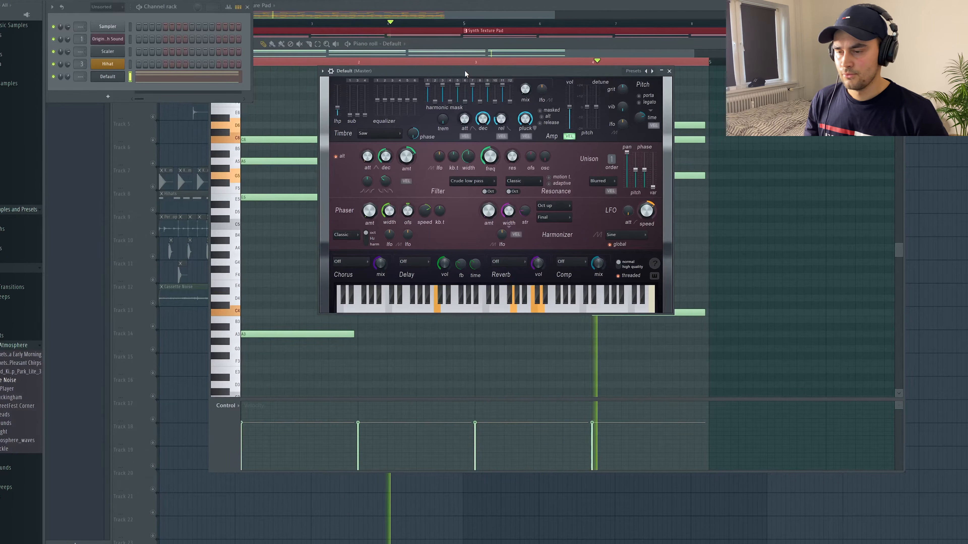
pyautogui.press('space')
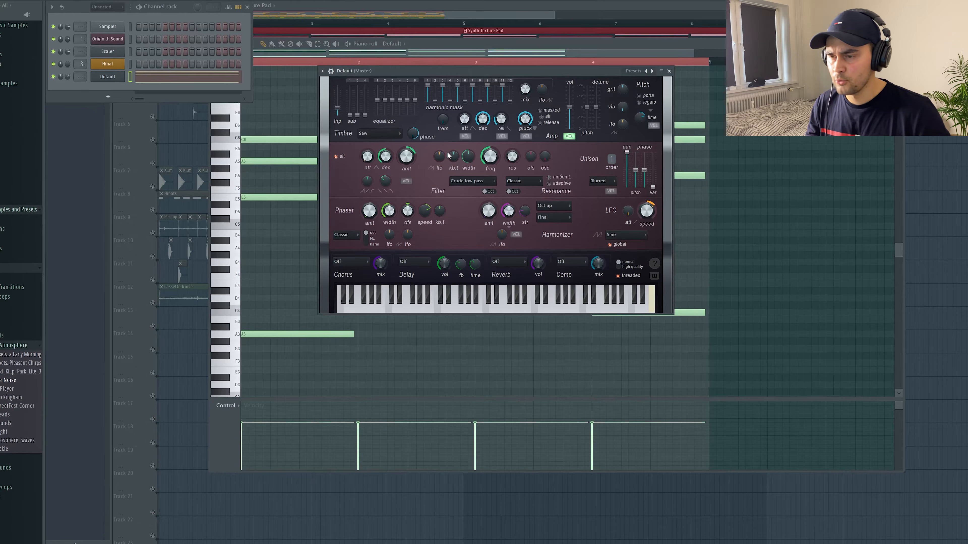
pyautogui.moveTo(490, 156); pyautogui.dragTo(490, 152)
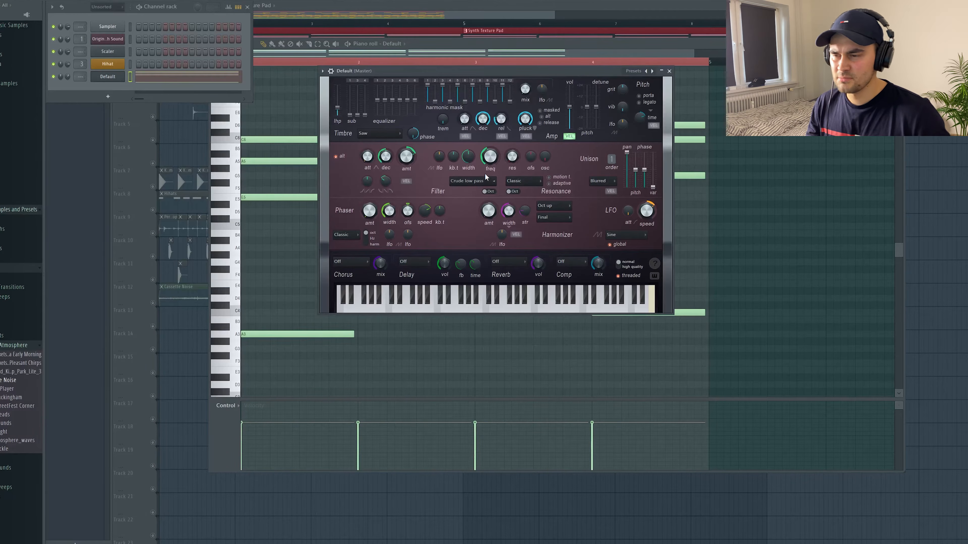
pyautogui.moveTo(491, 164); pyautogui.dragTo(491, 160)
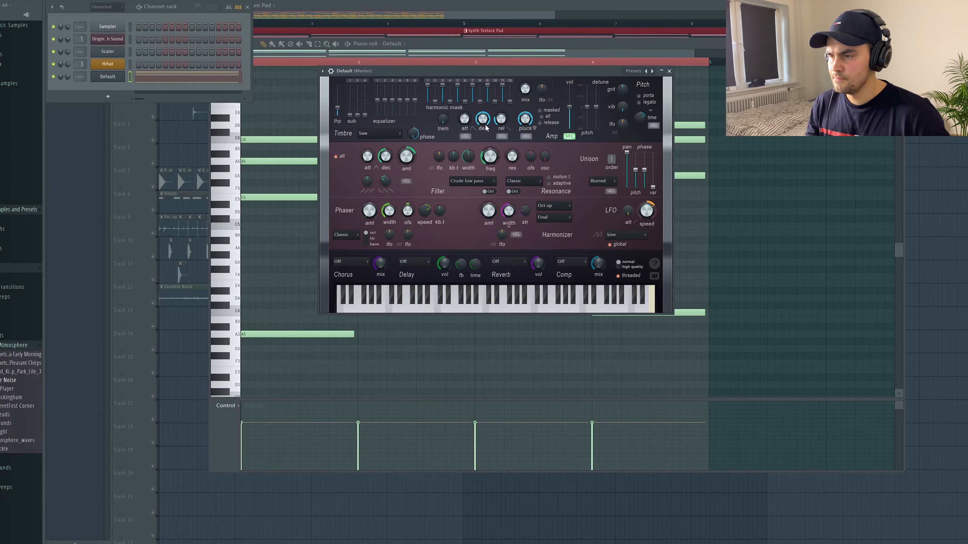
pyautogui.press('space')
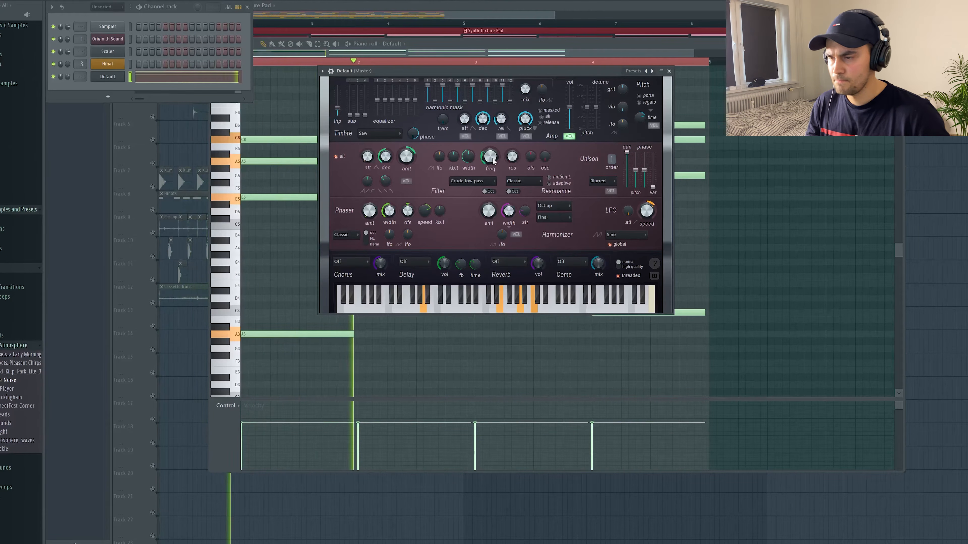
pyautogui.press('space')
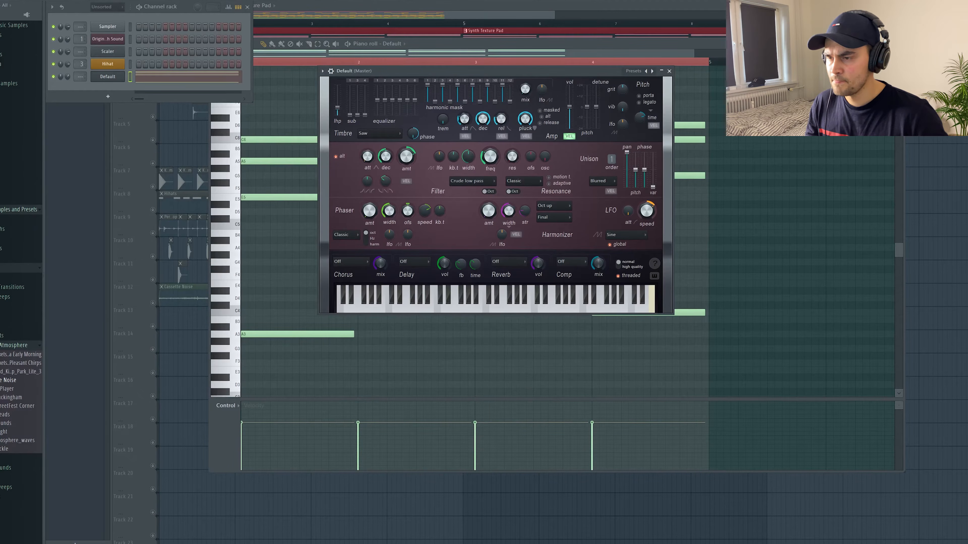
# Play back the pad pattern to audition the current sound
pyautogui.press('space')
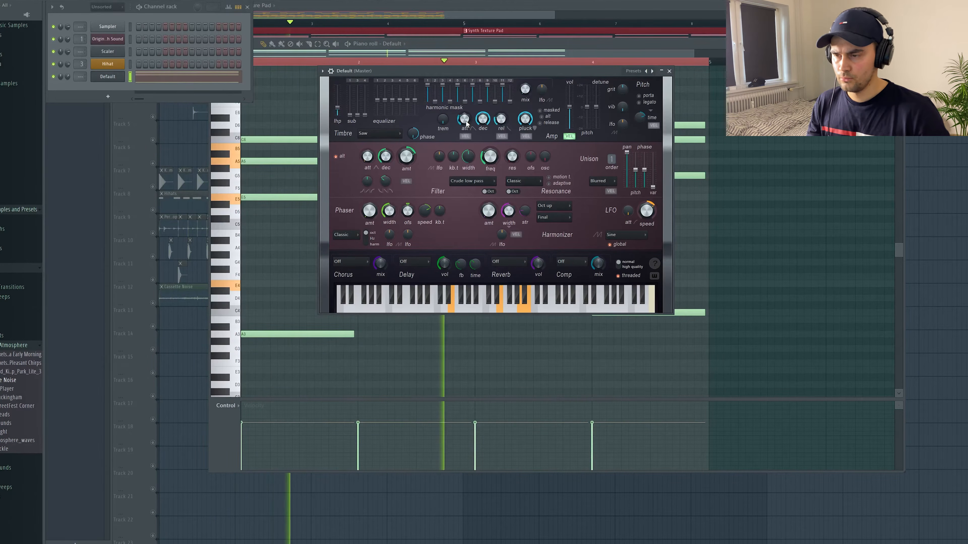
pyautogui.press('space')
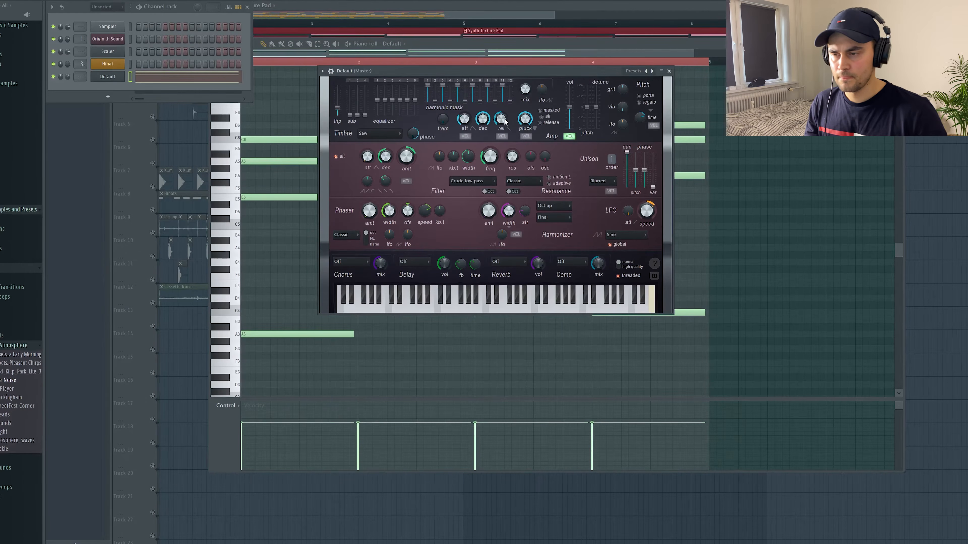
pyautogui.press('space')
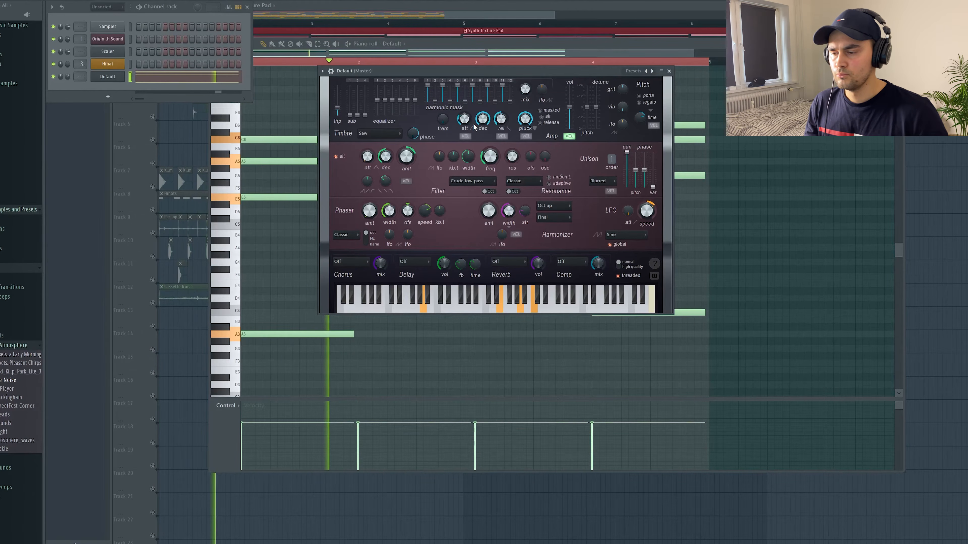
pyautogui.press('space')
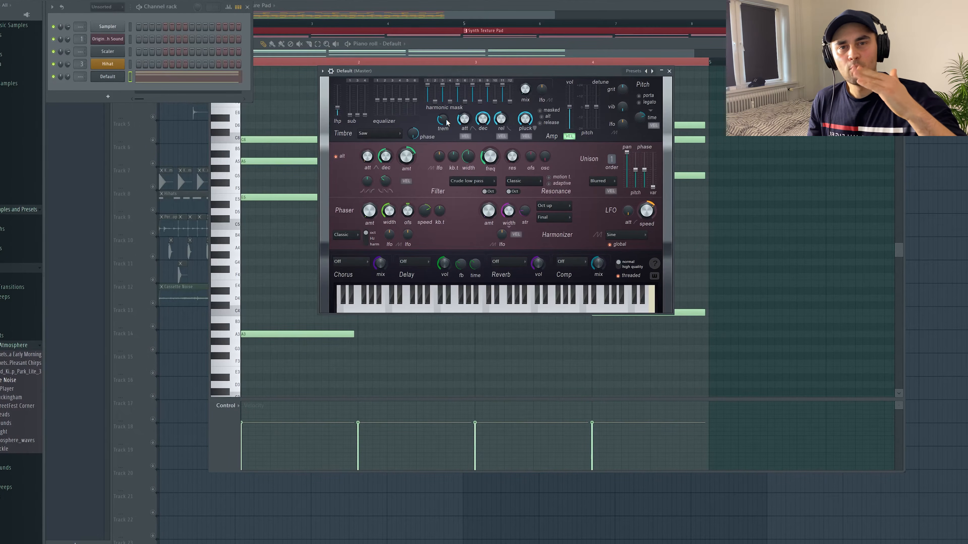
# Raise the tremolo amount and audition the pad pattern again
pyautogui.press('space')
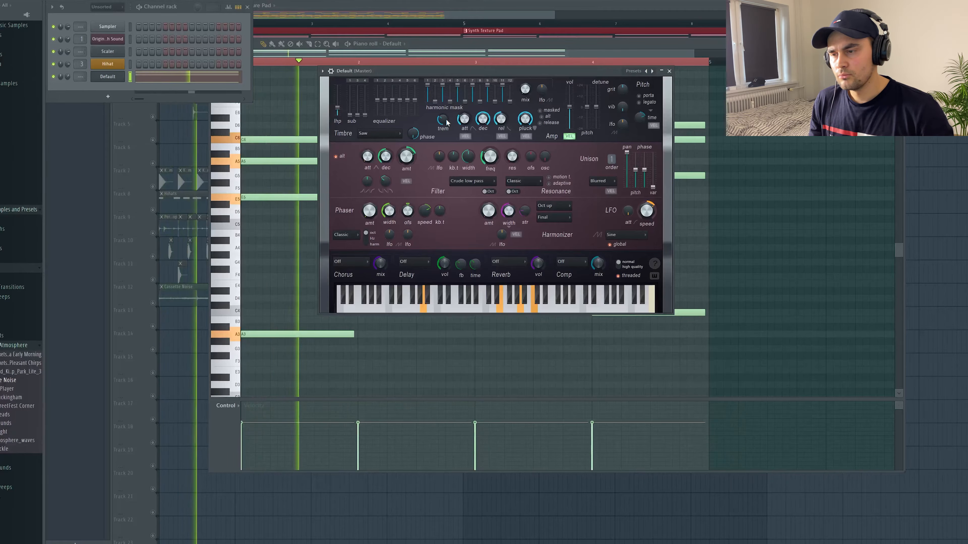
pyautogui.moveTo(446, 119); pyautogui.dragTo(447, 92)
pyautogui.press('space')
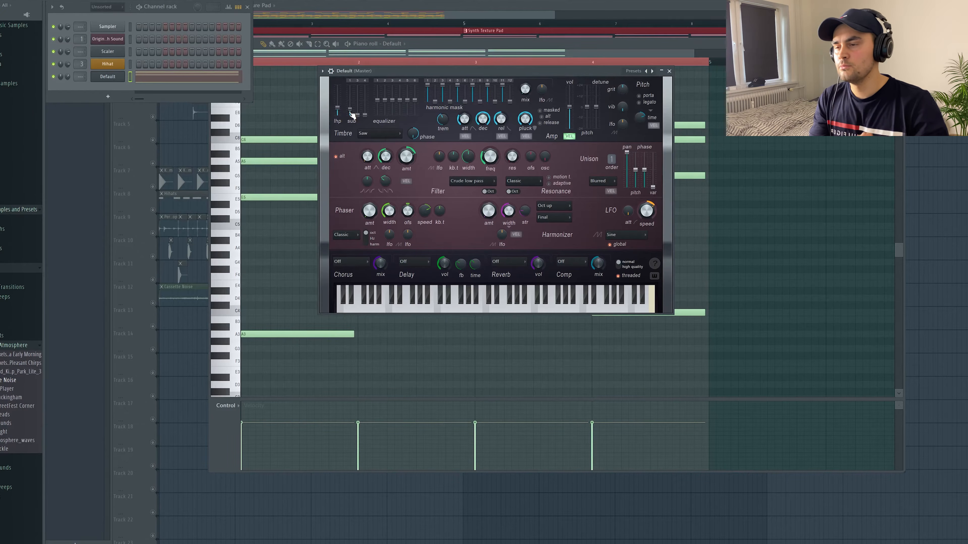
pyautogui.press('space')
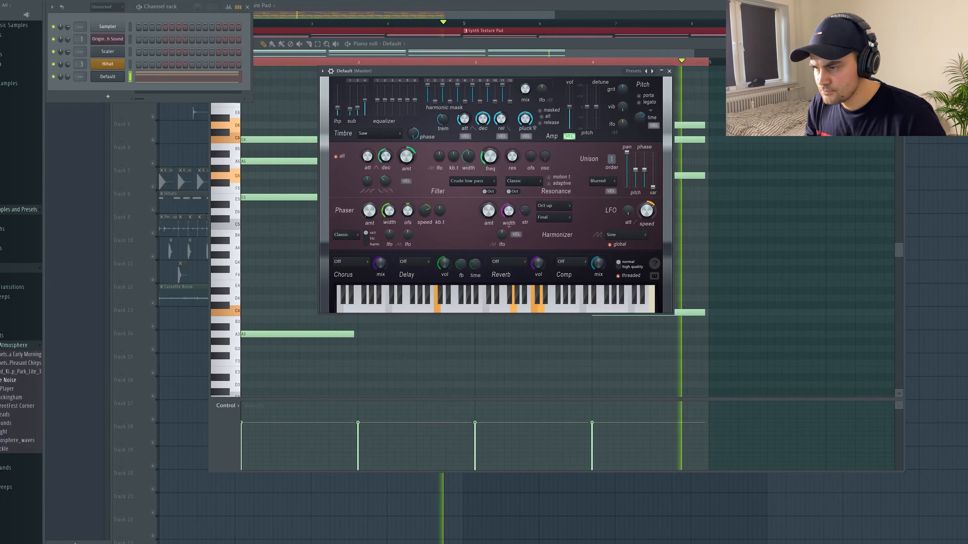
pyautogui.press('space')
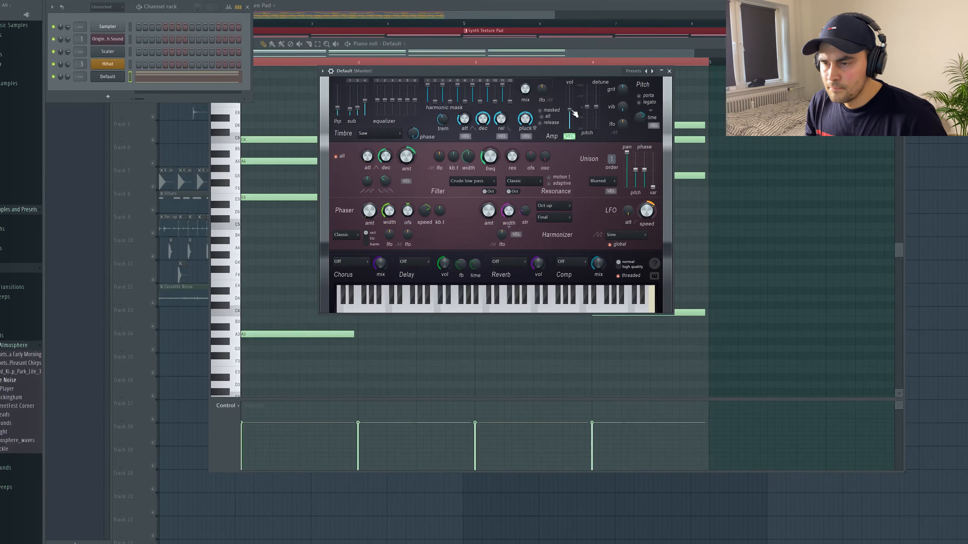
pyautogui.press('space')
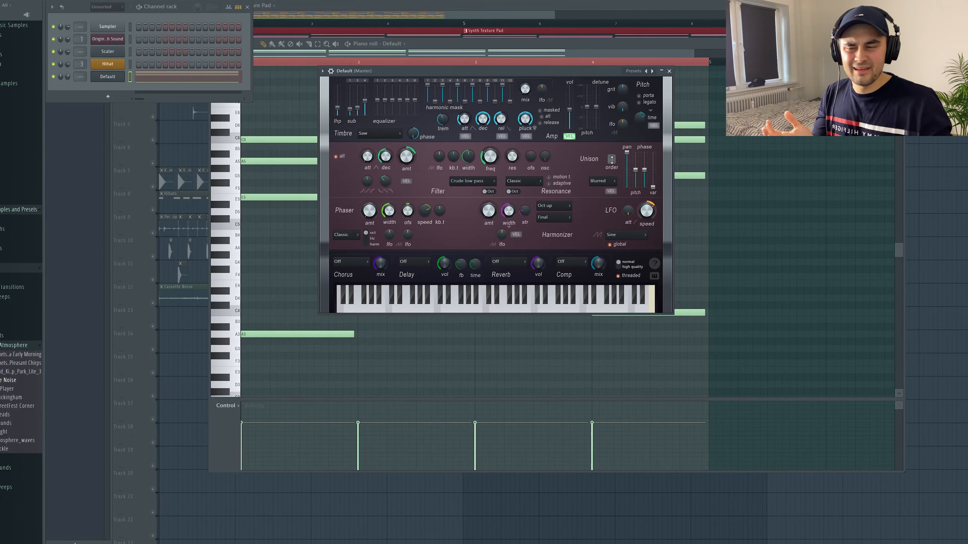
# Increase the unison order and audition the pad pattern
pyautogui.moveTo(612, 160); pyautogui.dragTo(611, 153)
pyautogui.press('space')
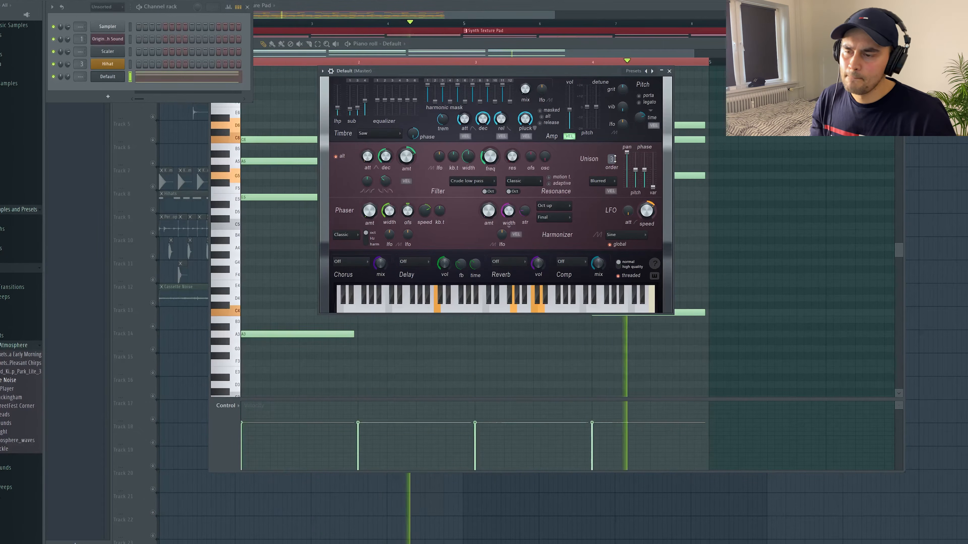
pyautogui.press('space')
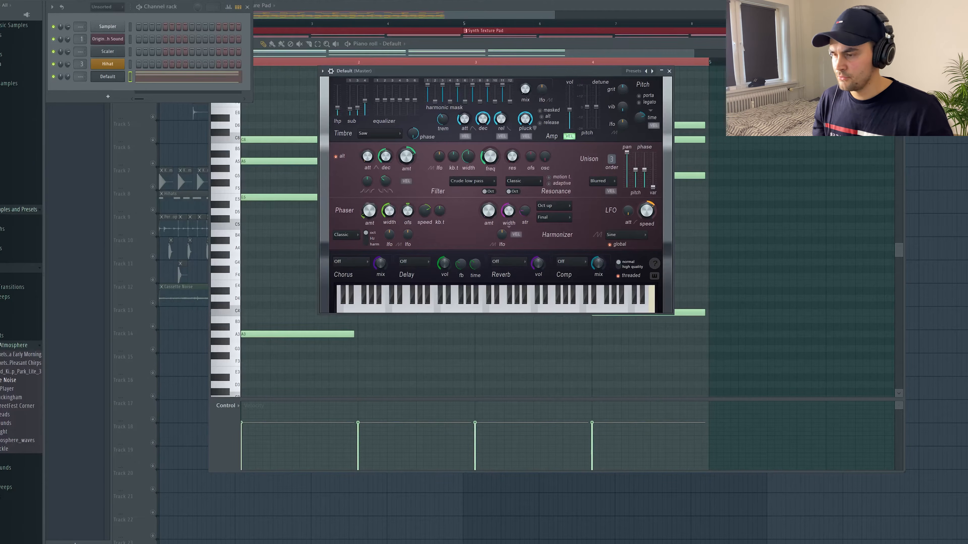
pyautogui.press('space')
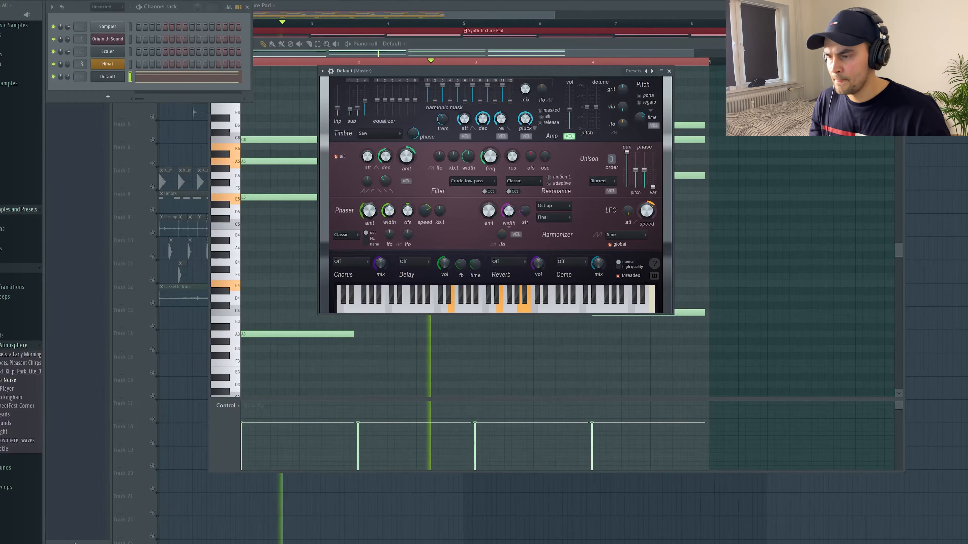
pyautogui.press('space')
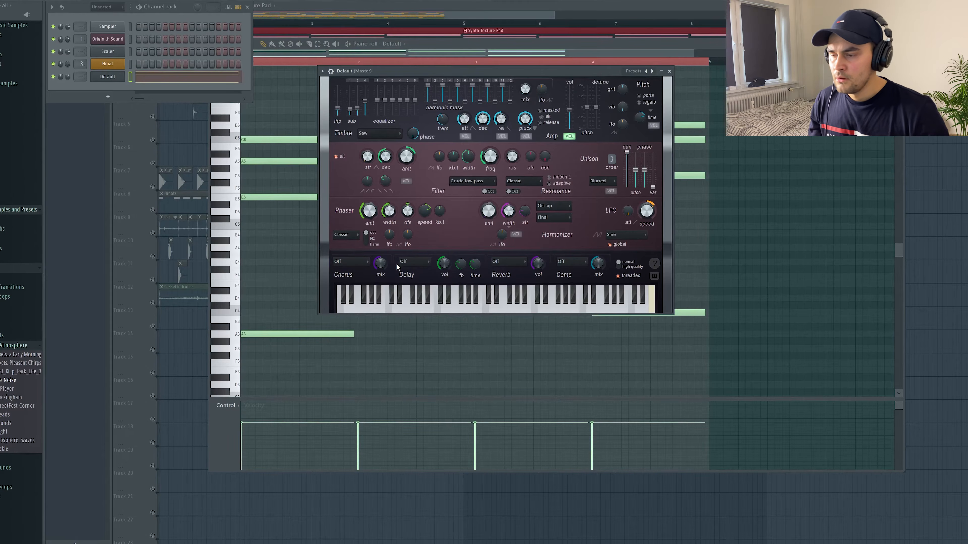
# Set the delay mode to Ping-pong, adjust the delay volume, and audition the pad
pyautogui.click(418, 262)
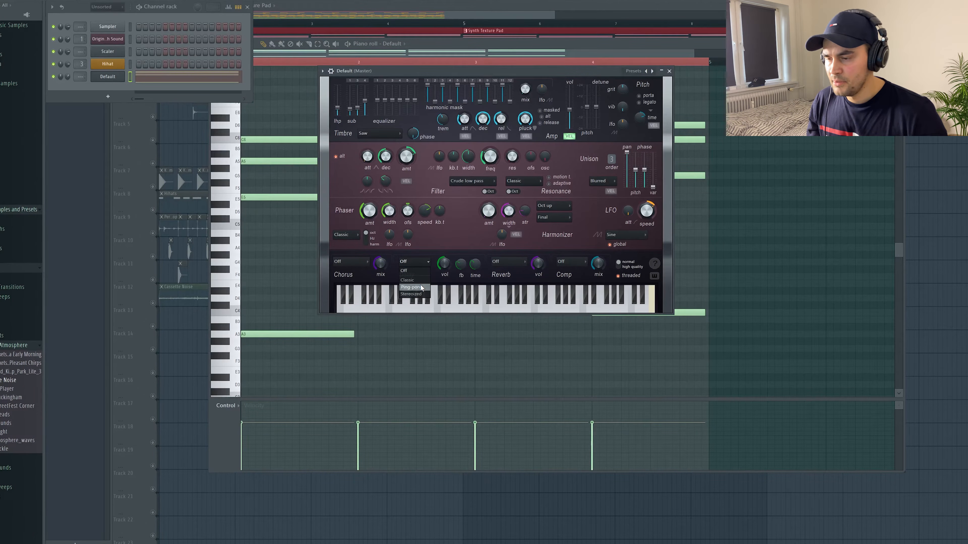
pyautogui.moveTo(443, 263); pyautogui.dragTo(443, 273)
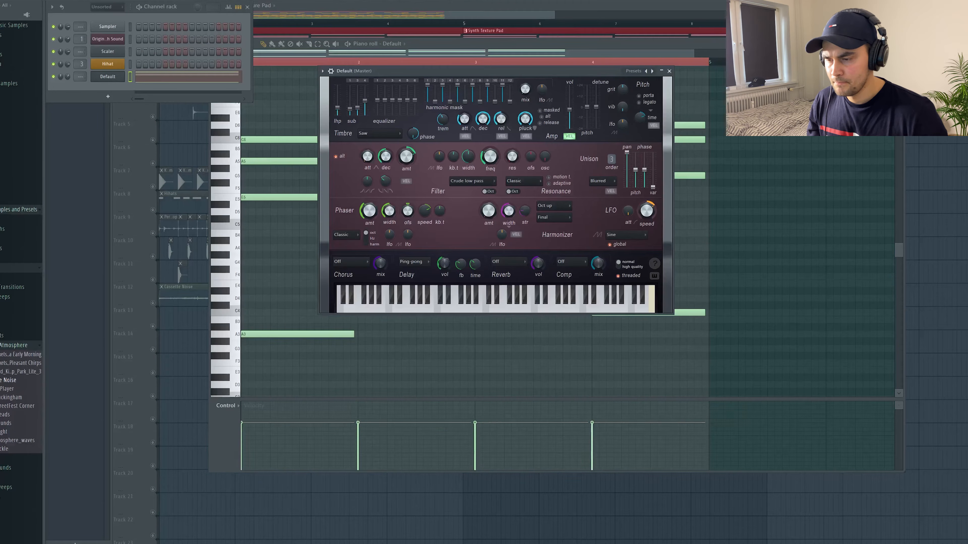
pyautogui.press('space')
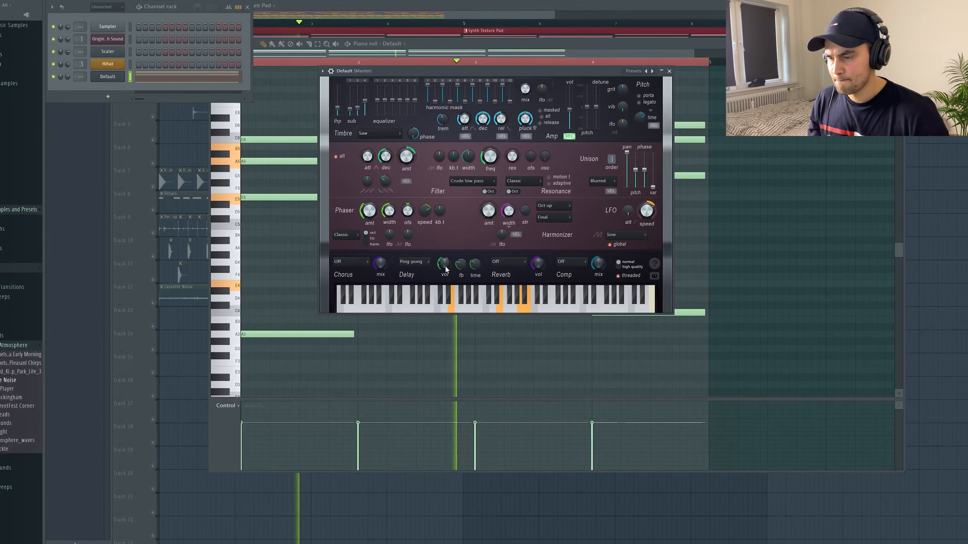
pyautogui.press('space')
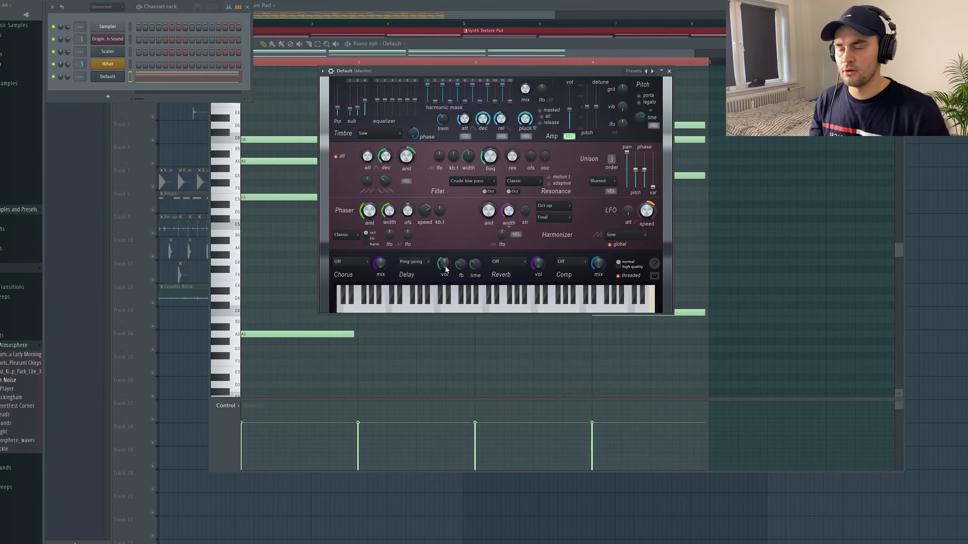
# Set the reverb type to Large hall
pyautogui.click(515, 263)
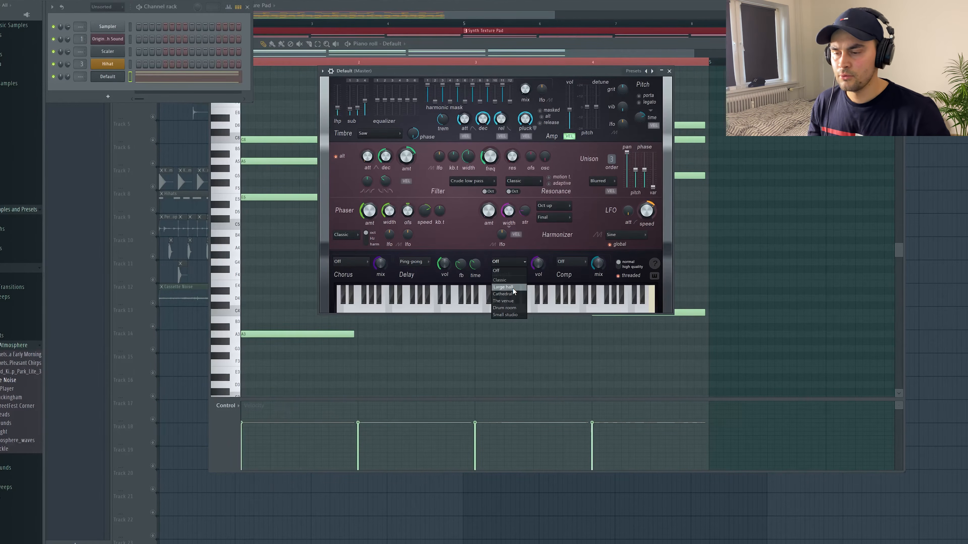
pyautogui.click(512, 287)
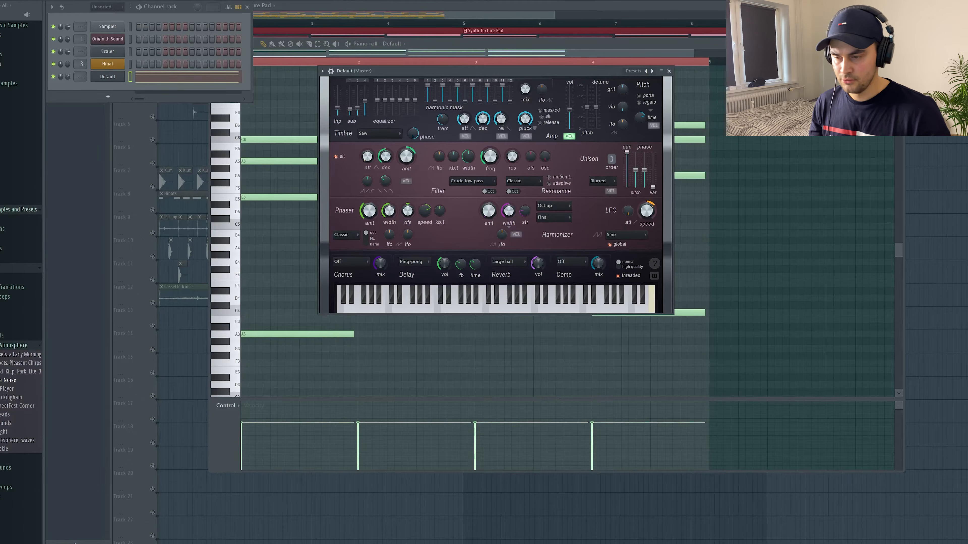
# Set the LFO shape to Multitone and audition the pad pattern before and after the change
pyautogui.press('space')
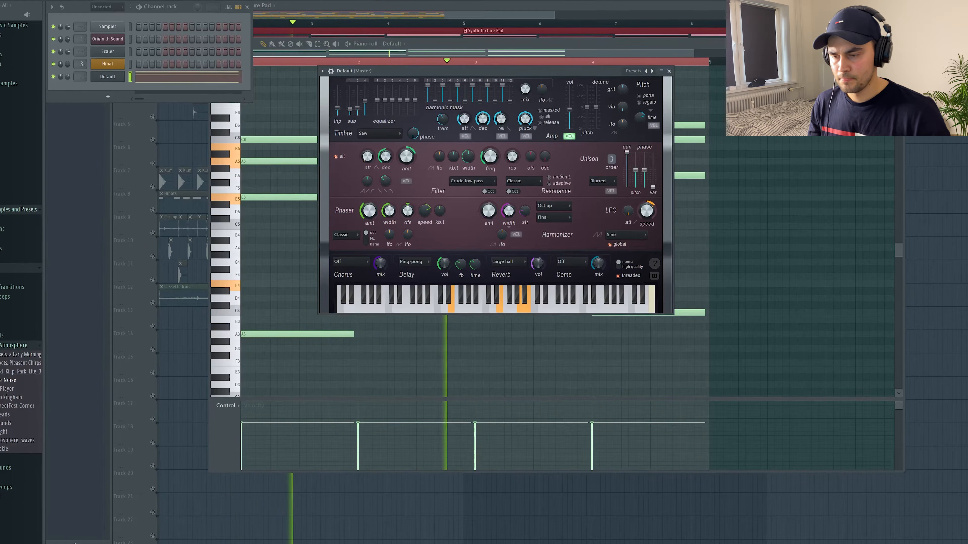
pyautogui.press('space')
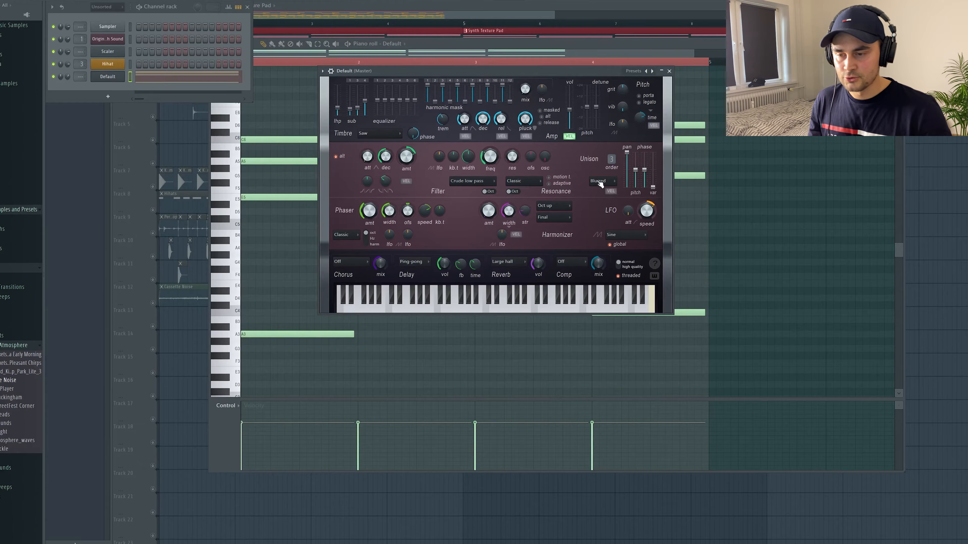
pyautogui.click(627, 235)
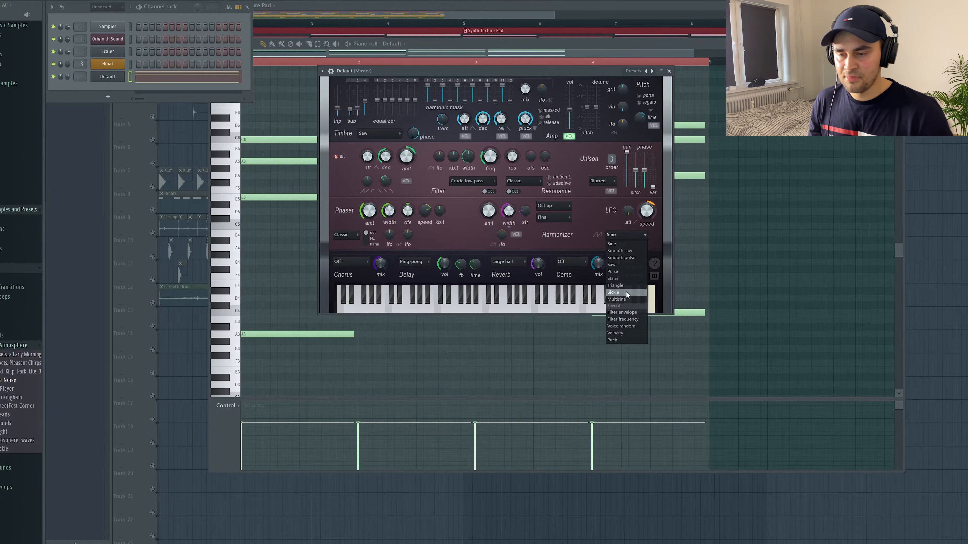
pyautogui.click(626, 299)
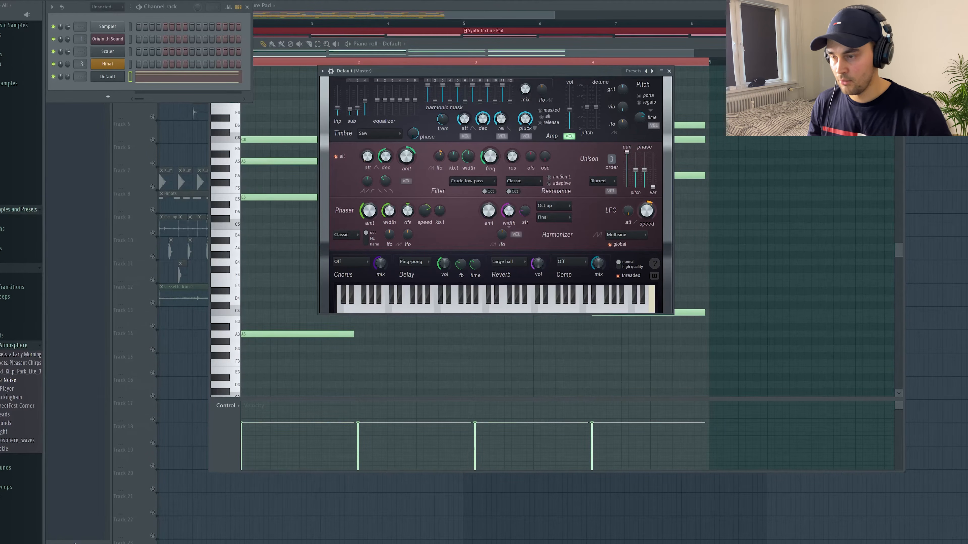
pyautogui.press('space')
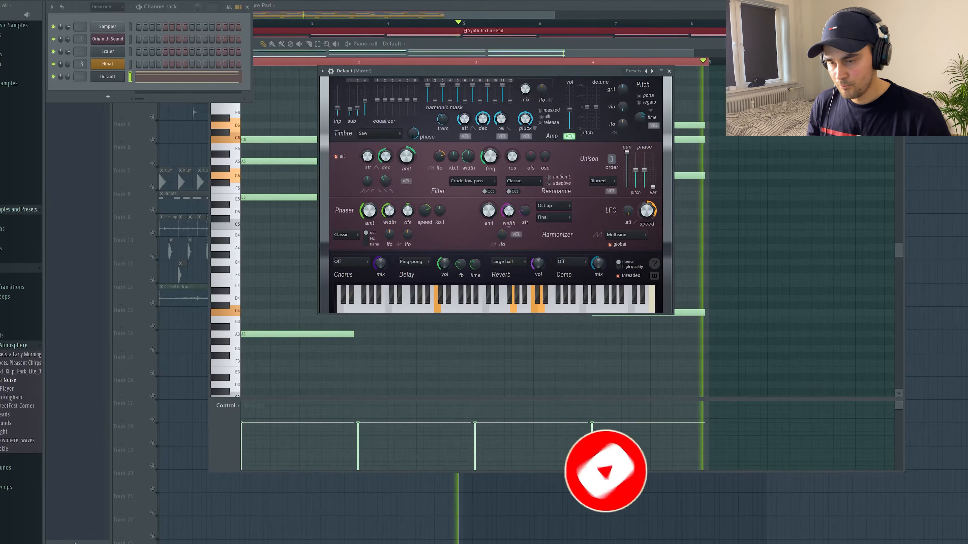
pyautogui.press('space')
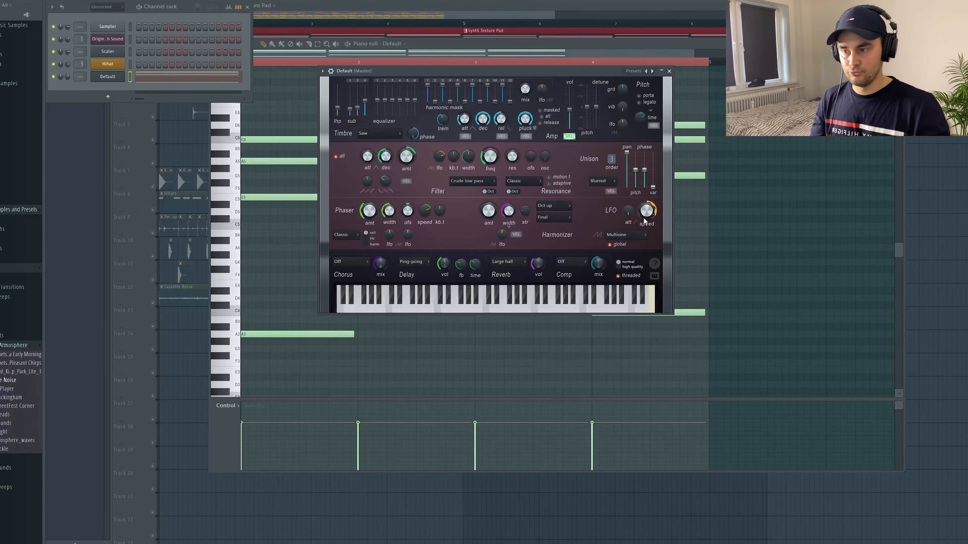
# Play and stop the pad pattern repeatedly to audition the current sound
pyautogui.press('space')
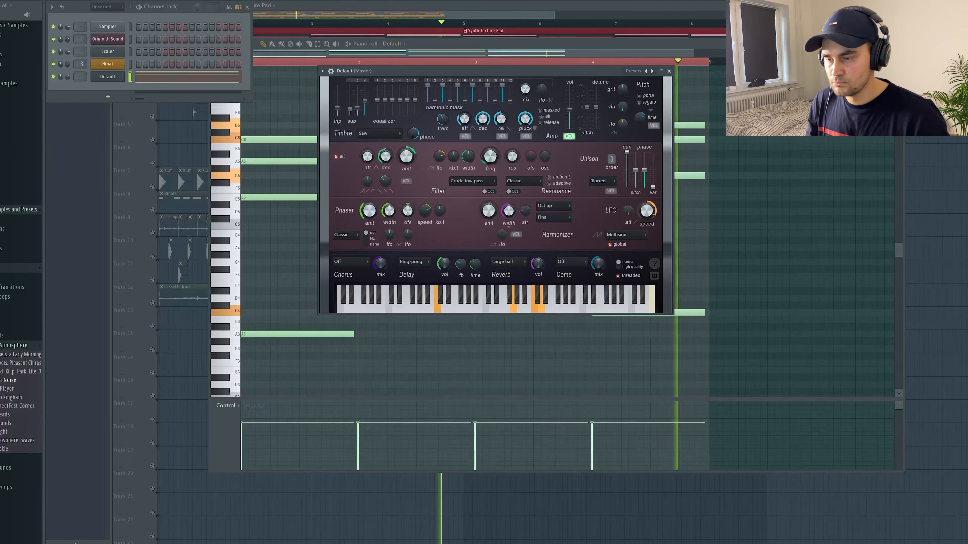
pyautogui.press('space')
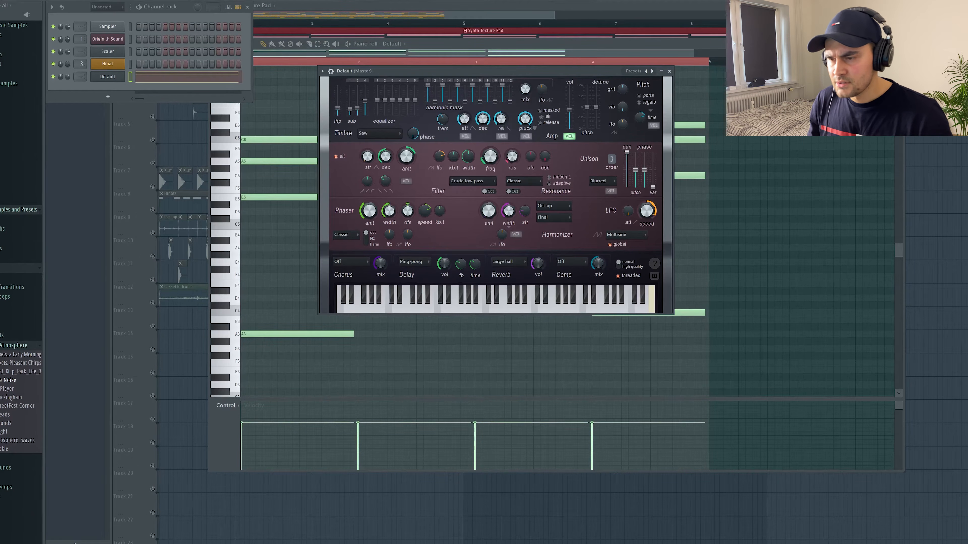
pyautogui.press('space')
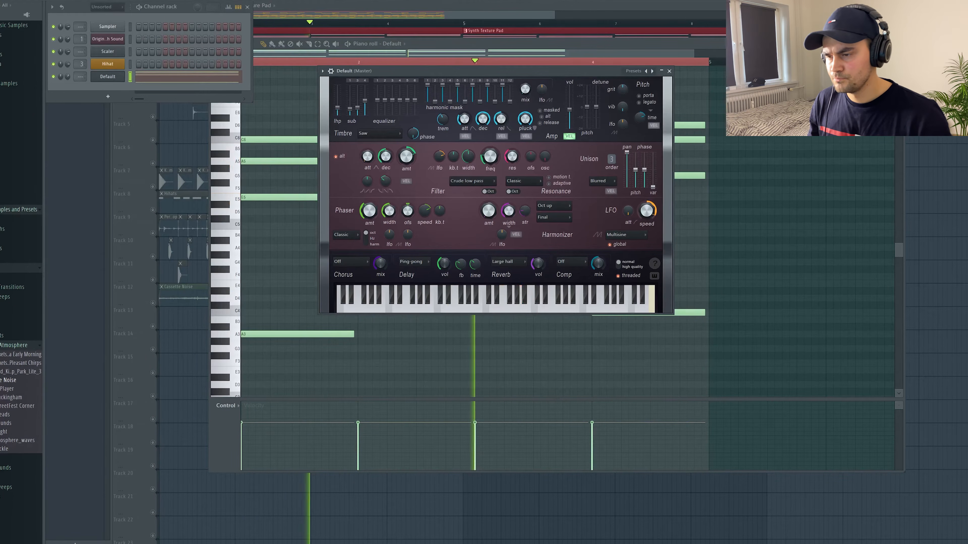
pyautogui.press('space')
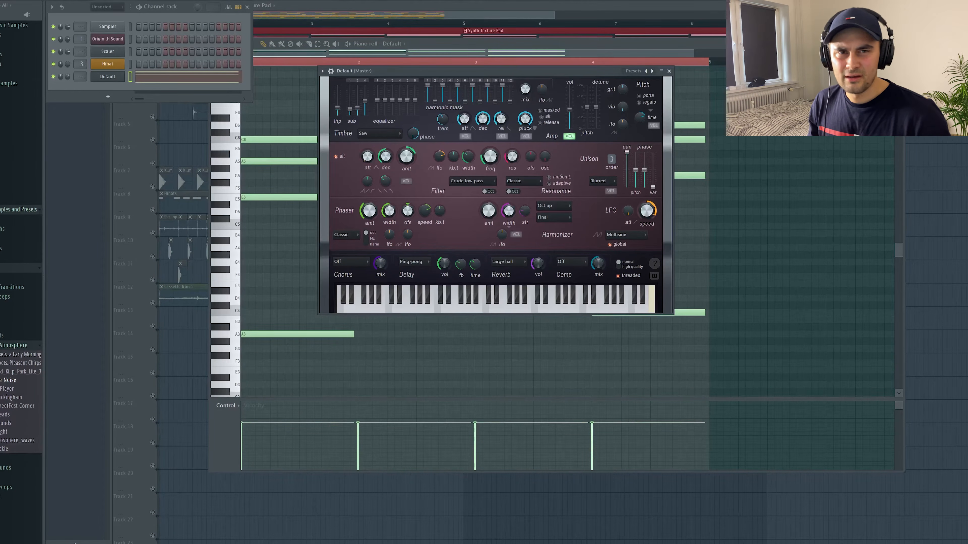
pyautogui.press('space')
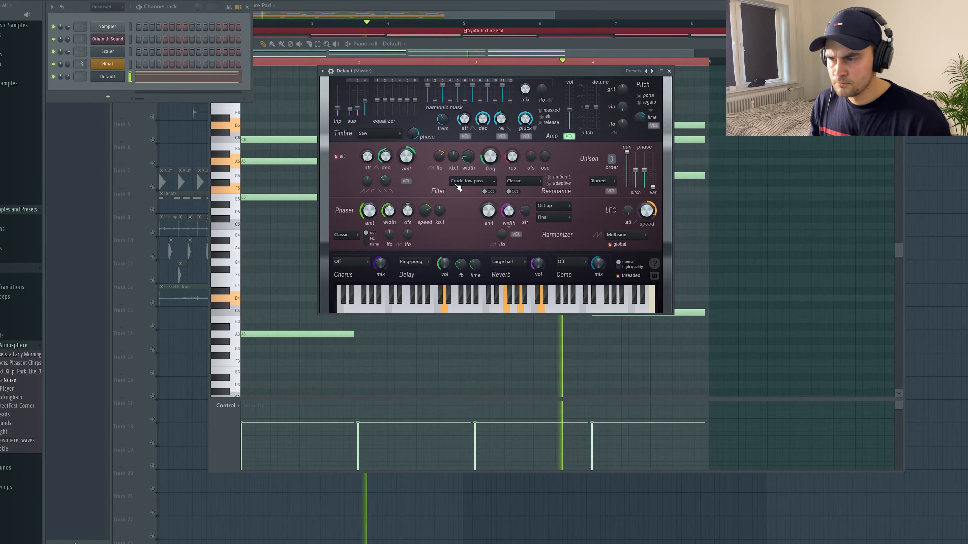
pyautogui.press('space')
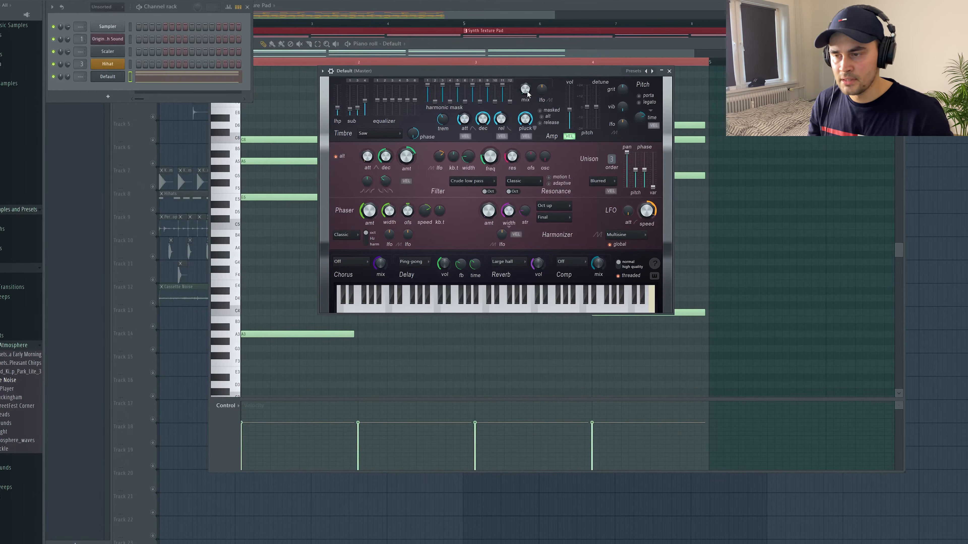
pyautogui.press('space')
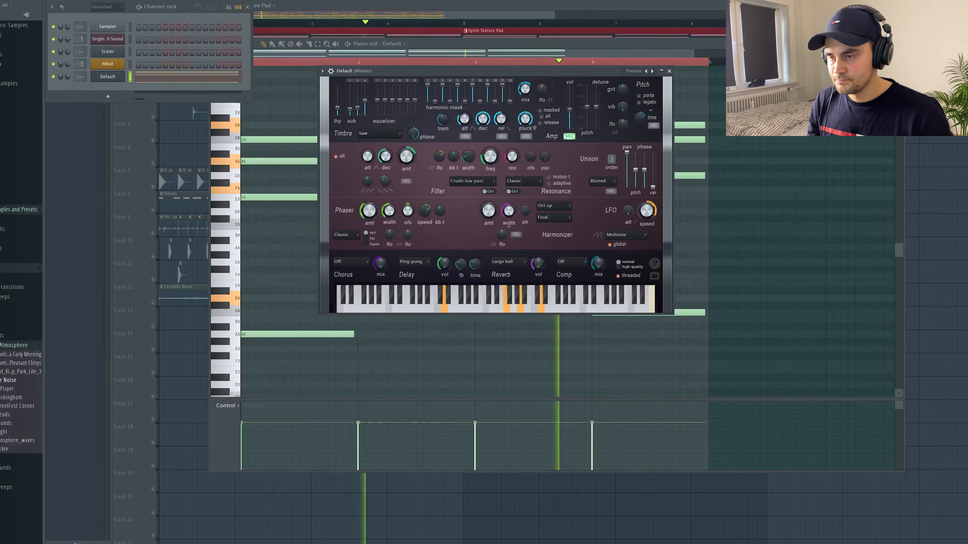
pyautogui.press('space')
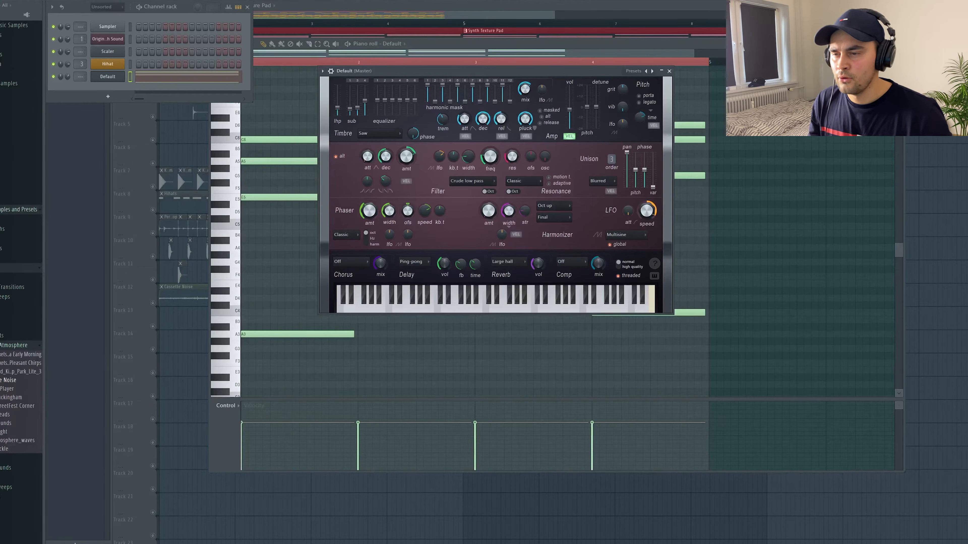
pyautogui.press('space')
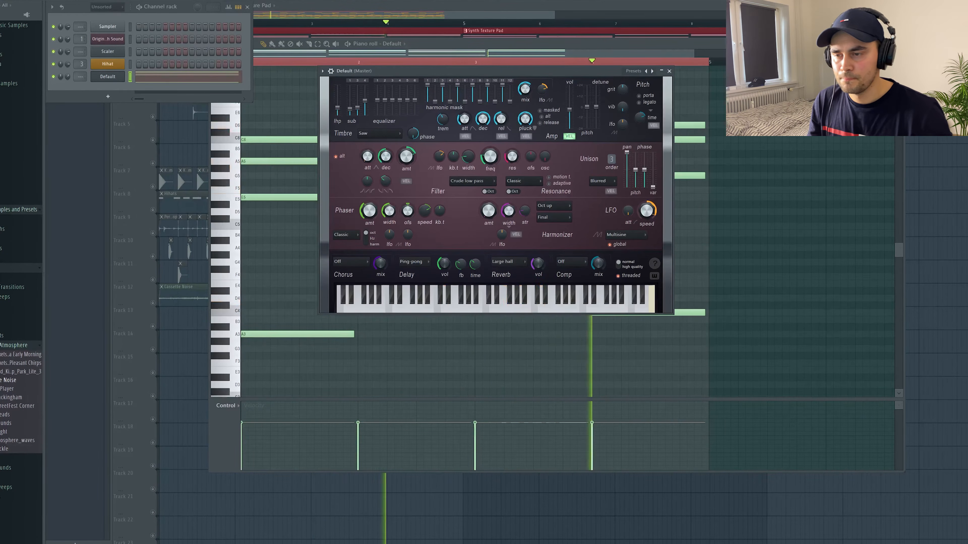
pyautogui.press('space')
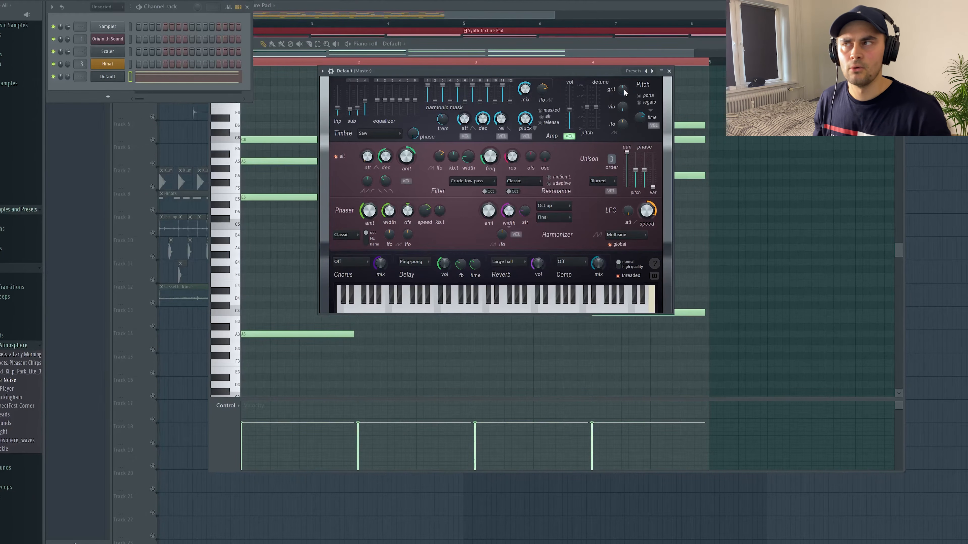
pyautogui.press('space')
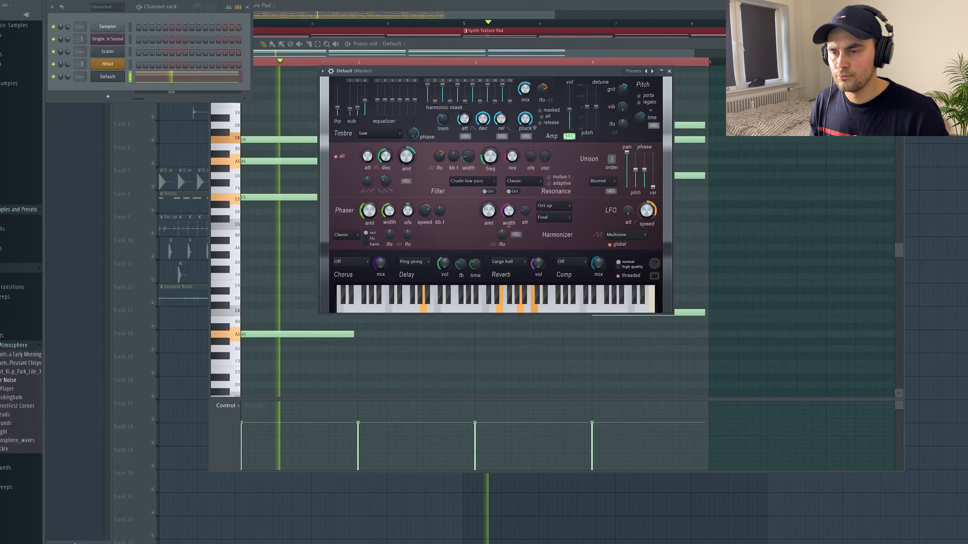
pyautogui.press('space')
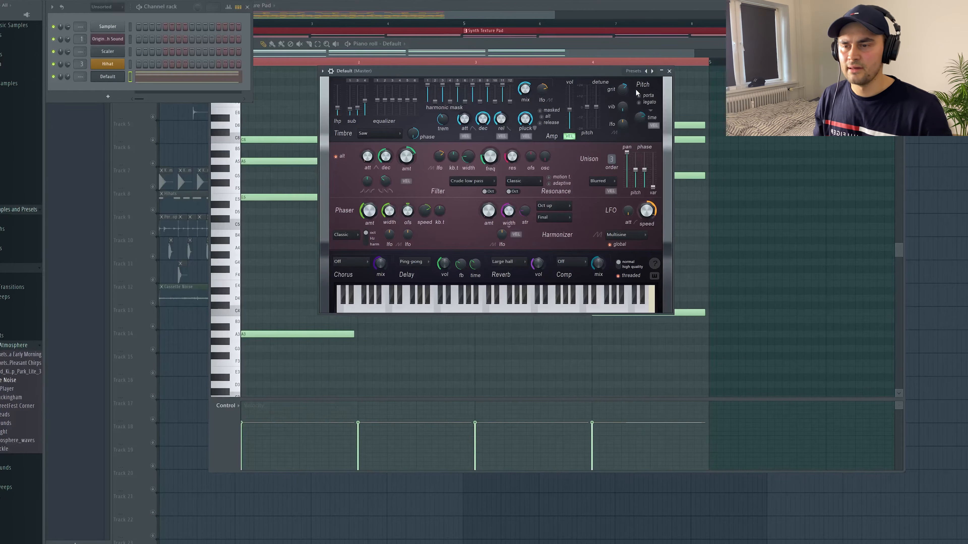
# Set the harmonizer's position to Pre-filter and audition the pad pattern
pyautogui.click(556, 218)
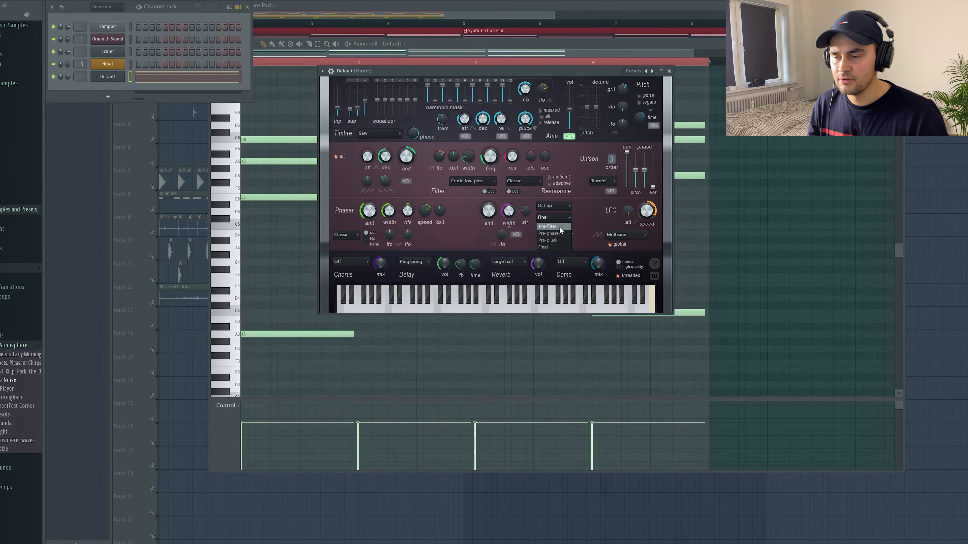
pyautogui.click(559, 227)
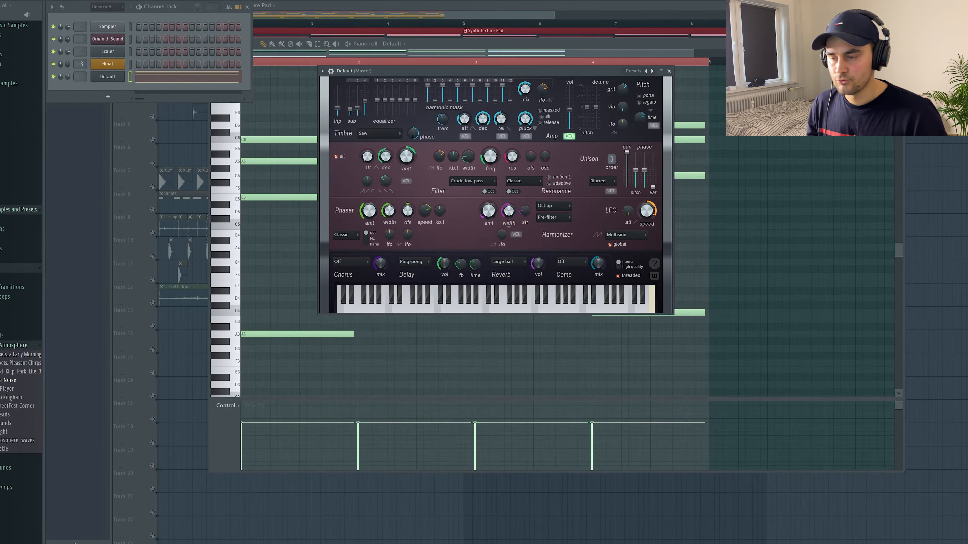
pyautogui.press('space')
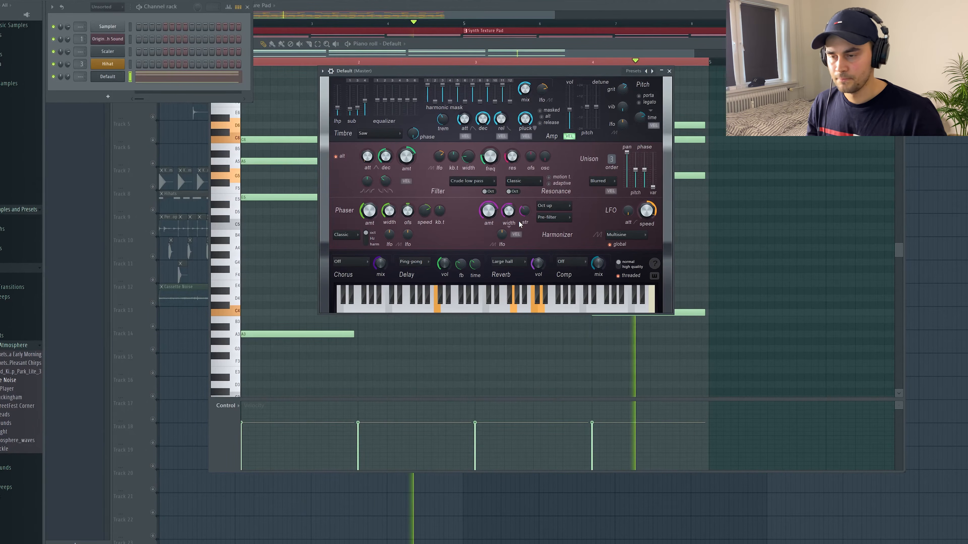
pyautogui.press('space')
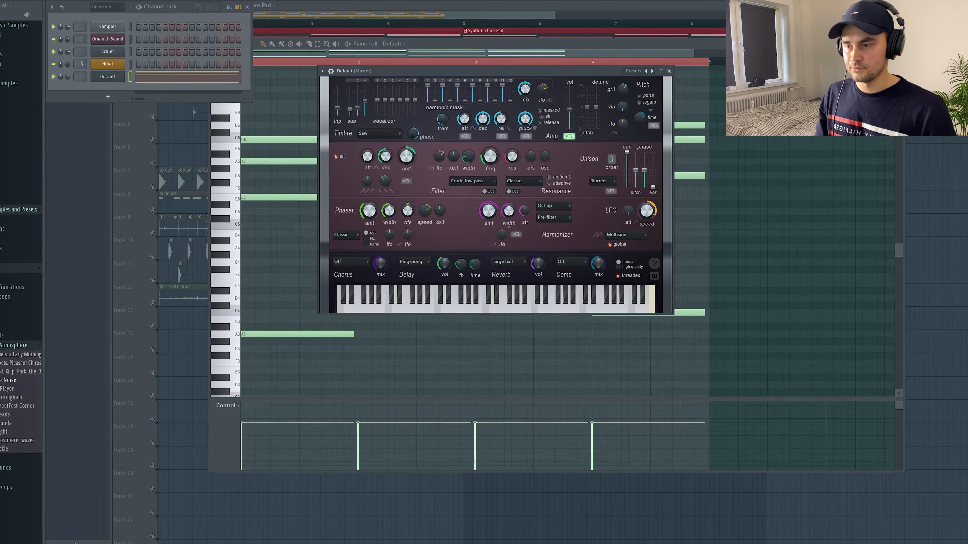
pyautogui.press('space')
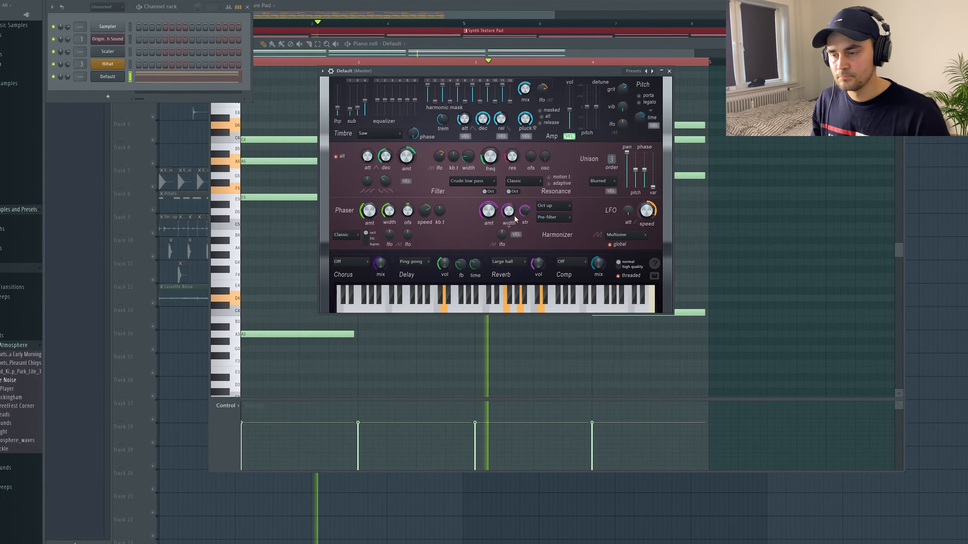
pyautogui.press('space')
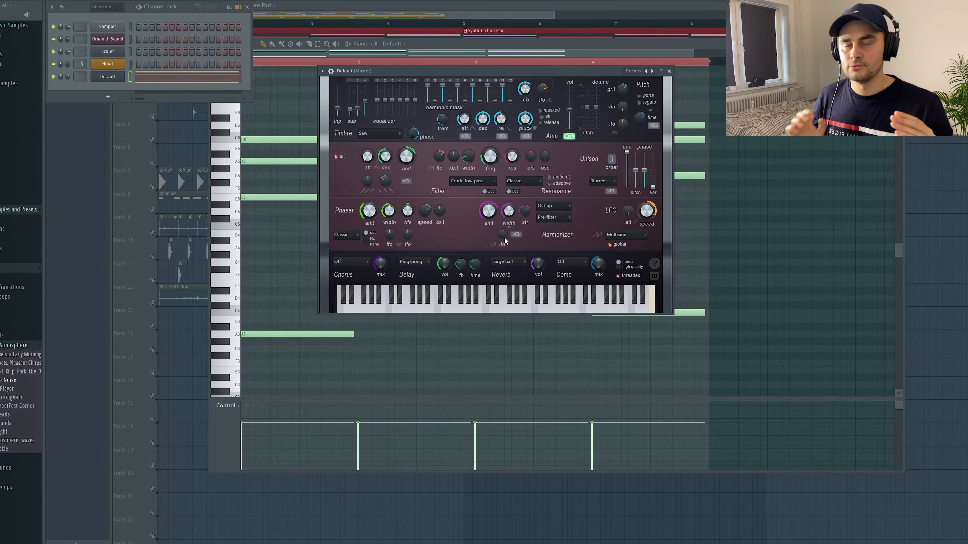
# Nudge the harmonizer's LFO amount up slightly and audition the pad again
pyautogui.moveTo(505, 238); pyautogui.dragTo(505, 234)
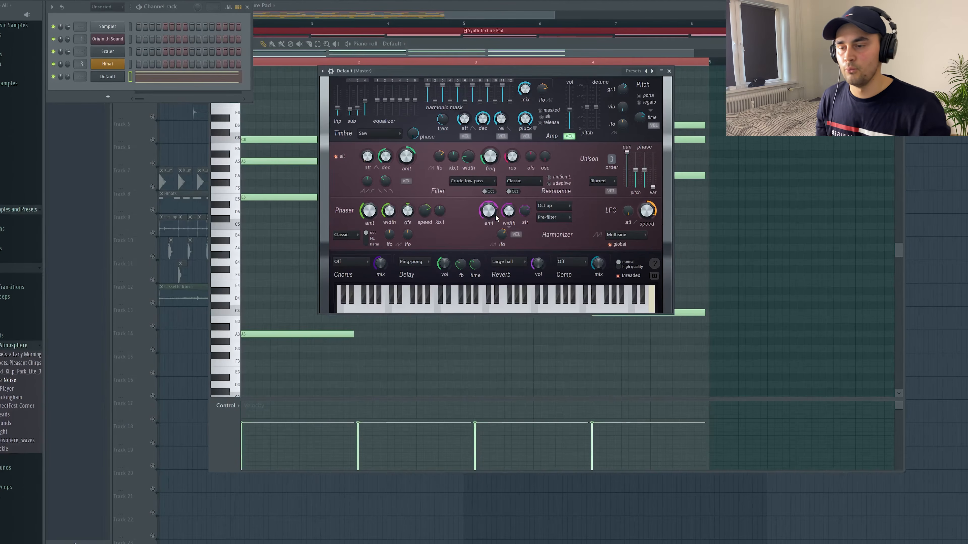
pyautogui.press('space')
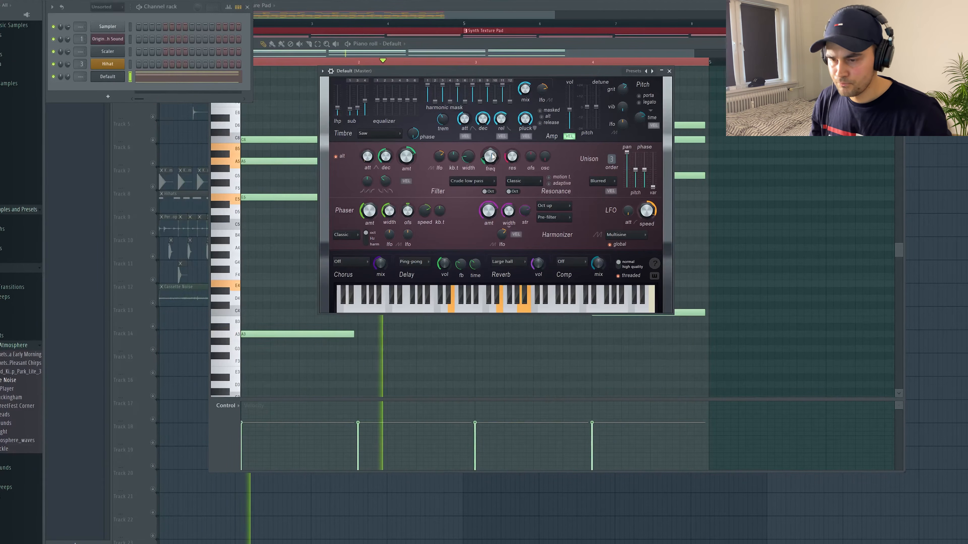
pyautogui.press('space')
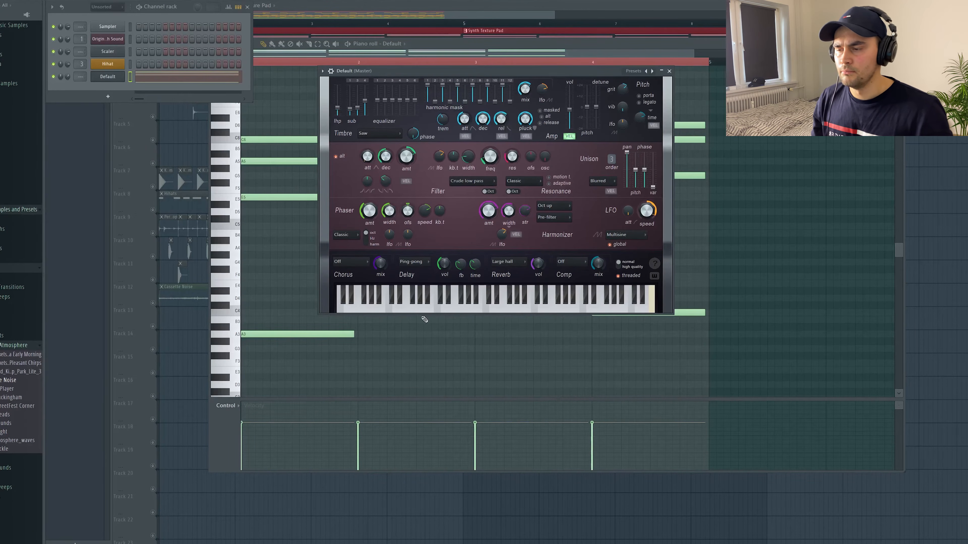
# Set the chorus mode to Classic and audition the pad pattern
pyautogui.click(351, 262)
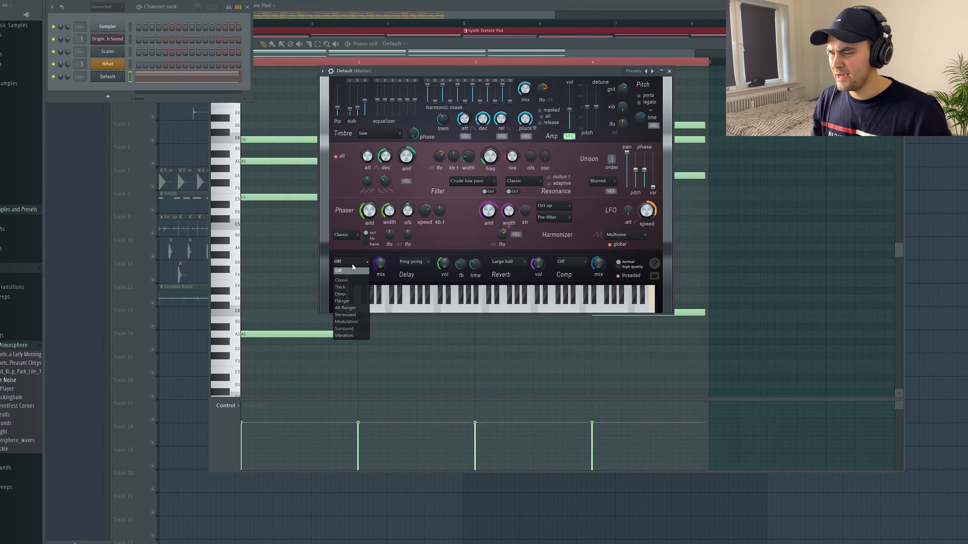
pyautogui.click(351, 281)
pyautogui.press('space')
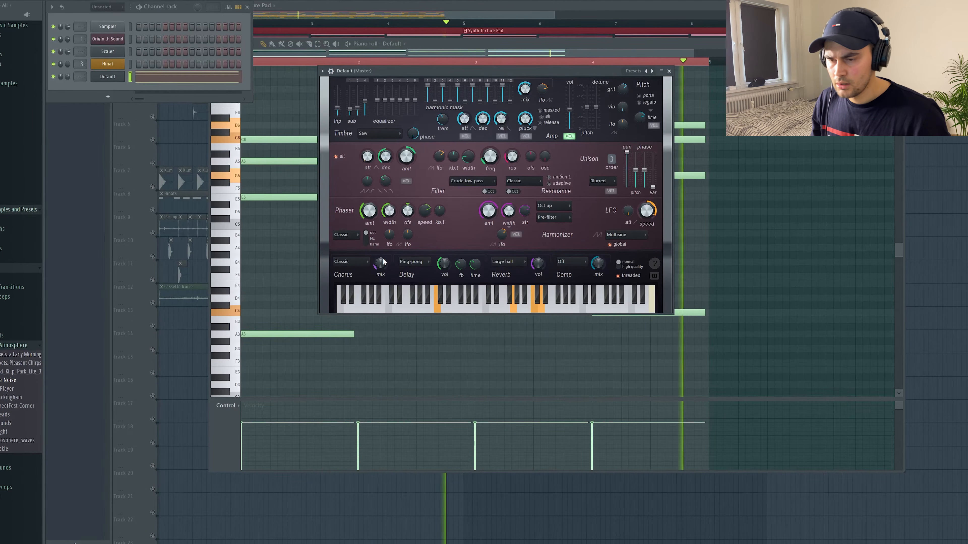
pyautogui.press('space')
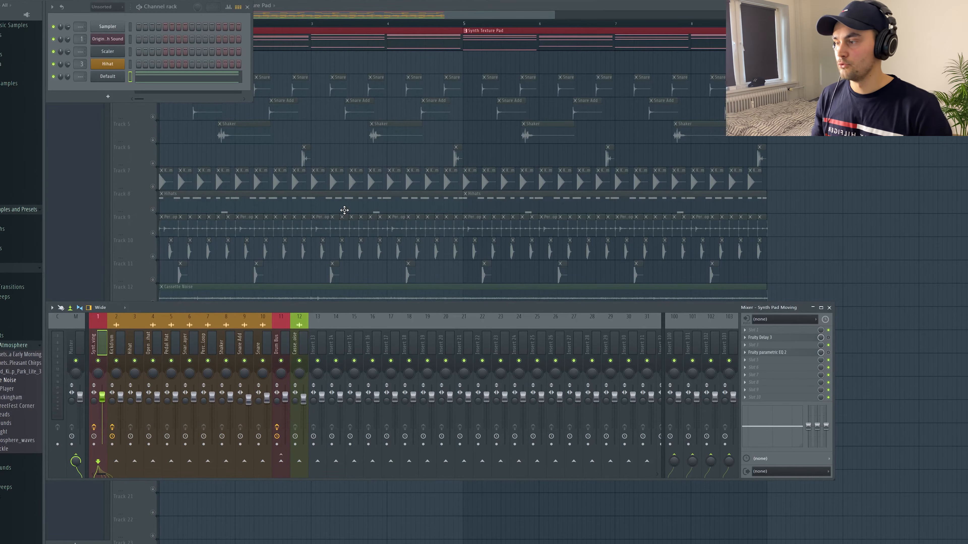
# Route the pad channel to mixer track 1 and open that track's Fruity Delay 3 plugin
pyautogui.moveTo(80, 76); pyautogui.dragTo(79, 73)
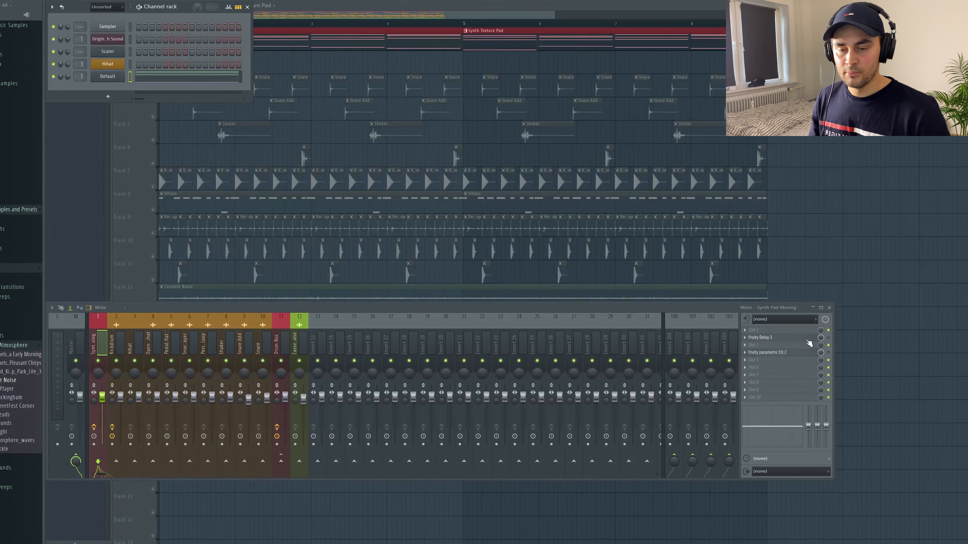
pyautogui.click(793, 331)
pyautogui.click(767, 307)
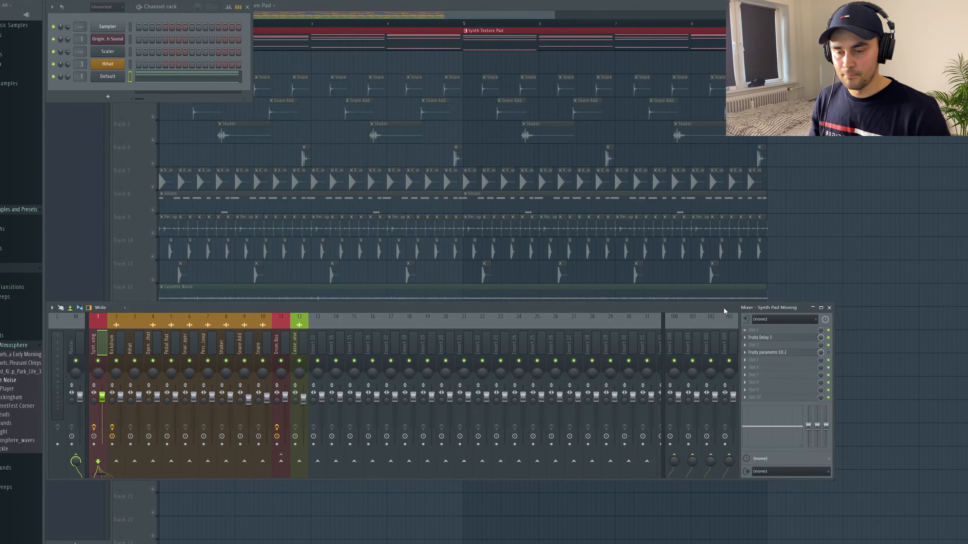
pyautogui.click(765, 339)
pyautogui.moveTo(574, 51); pyautogui.dragTo(545, 103)
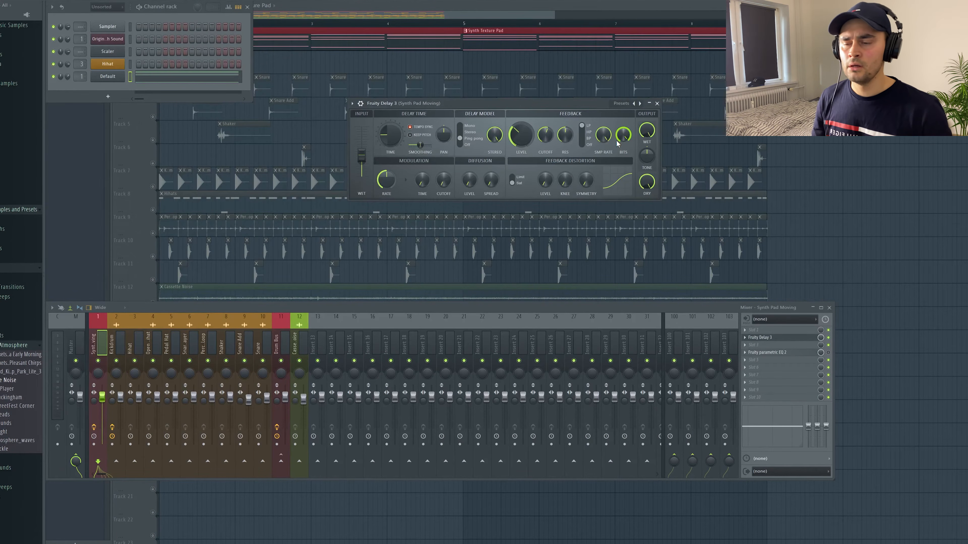
pyautogui.moveTo(603, 136); pyautogui.dragTo(603, 135)
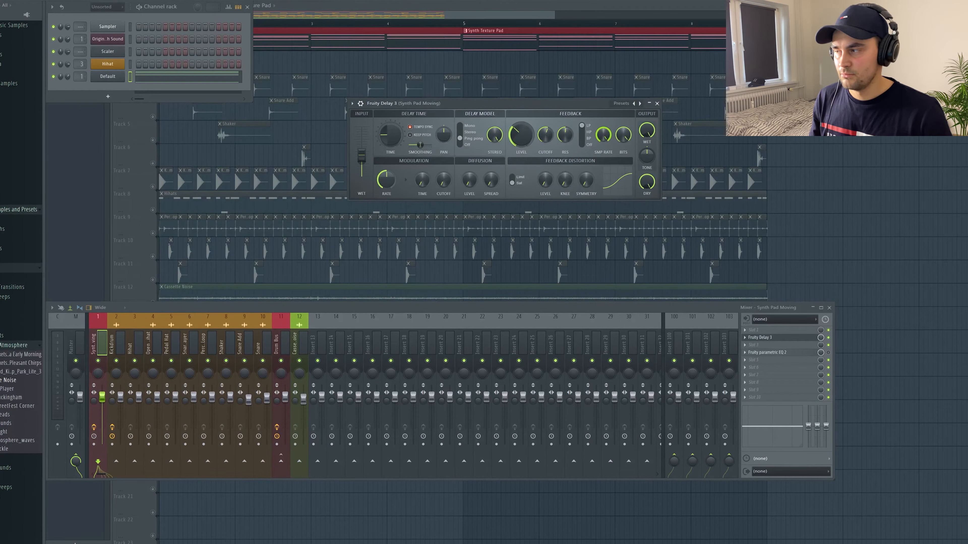
pyautogui.moveTo(627, 141); pyautogui.dragTo(626, 141)
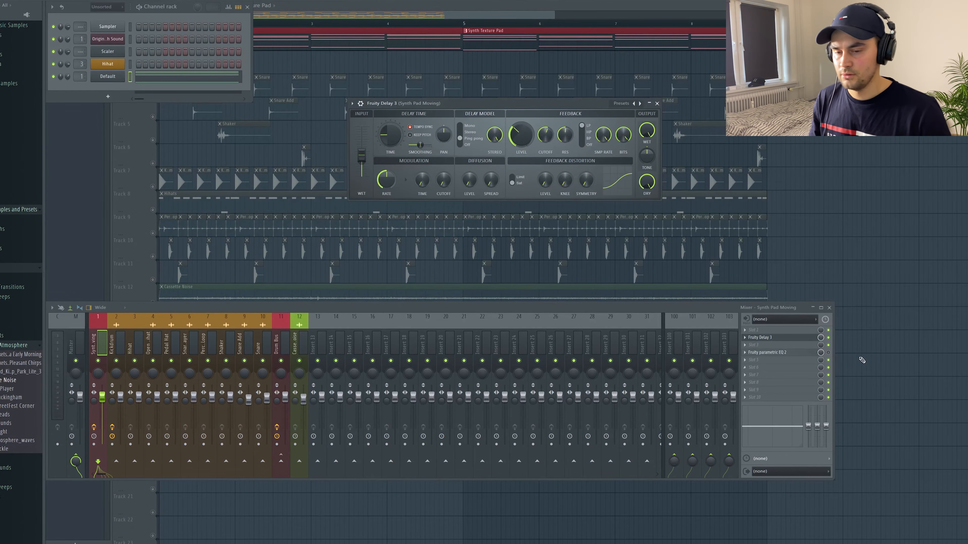
# Open the pad track's Fruity parametric EQ 2 and audition the pad through the delay and EQ
pyautogui.press('space')
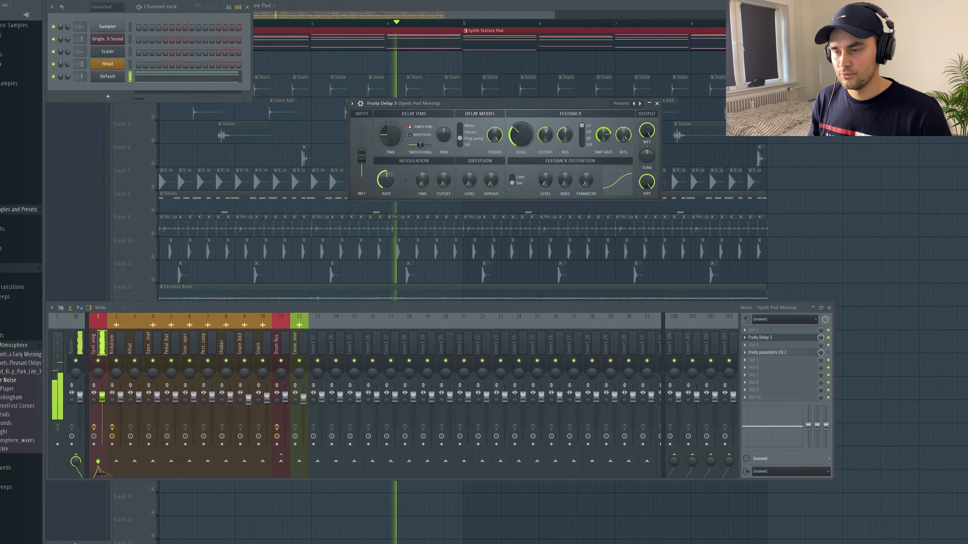
pyautogui.press('space')
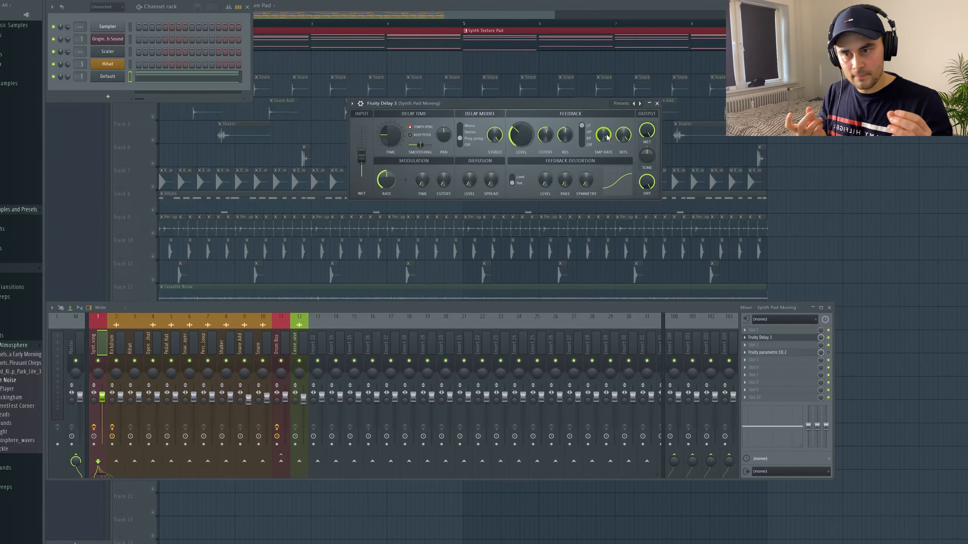
pyautogui.click(790, 353)
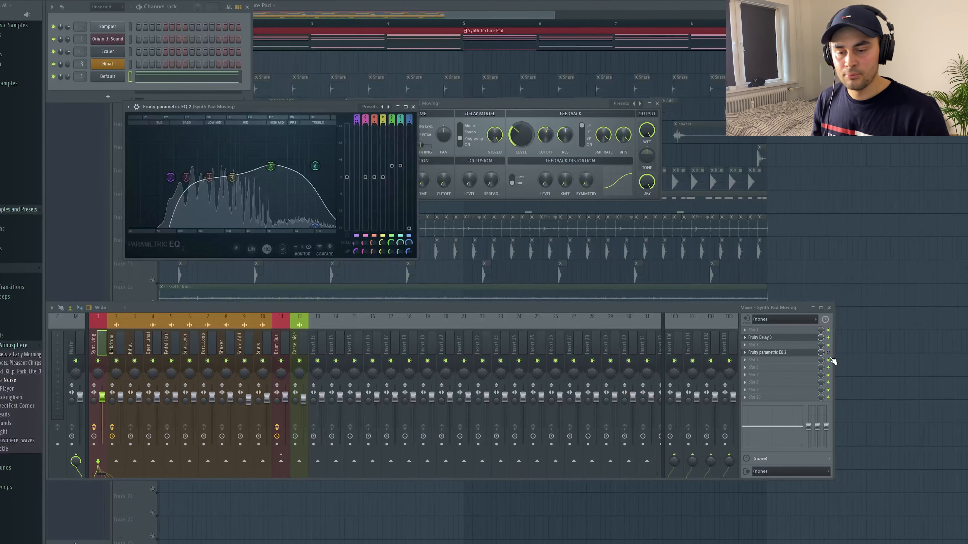
pyautogui.moveTo(323, 106); pyautogui.dragTo(557, 109)
pyautogui.press('space')
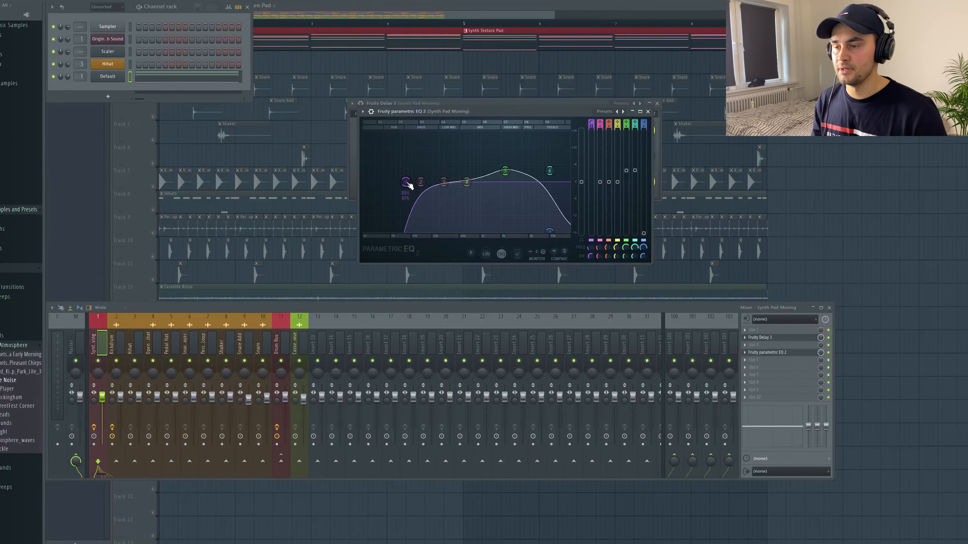
pyautogui.moveTo(506, 170)
pyautogui.mouseDown()
pyautogui.moveTo(504, 157)
pyautogui.moveTo(505, 171)
pyautogui.mouseUp()
pyautogui.press('space')
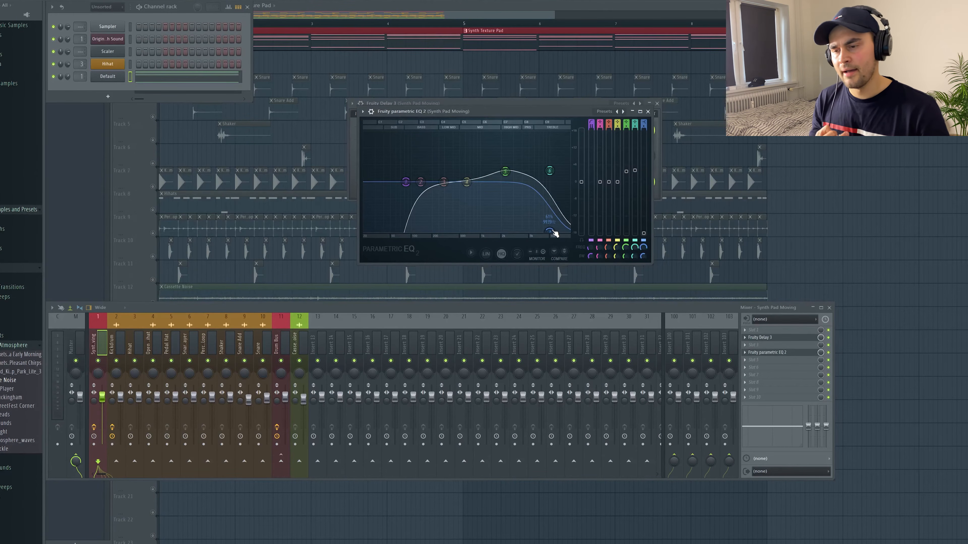
# Close the EQ and delay plugin windows and audition the pad from the playlist
pyautogui.press('space')
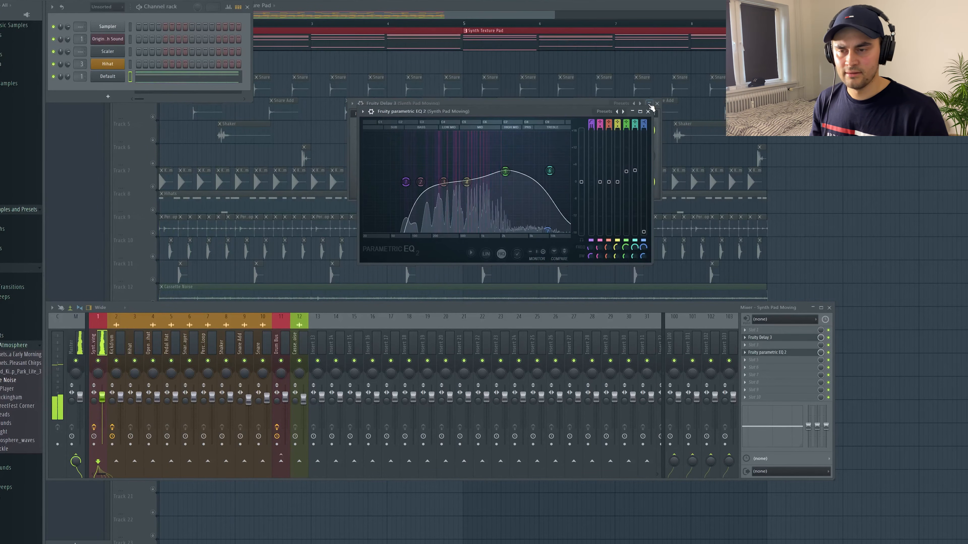
pyautogui.click(648, 112)
pyautogui.click(657, 103)
pyautogui.click(753, 360)
pyautogui.moveTo(756, 368)
pyautogui.moveTo(862, 392)
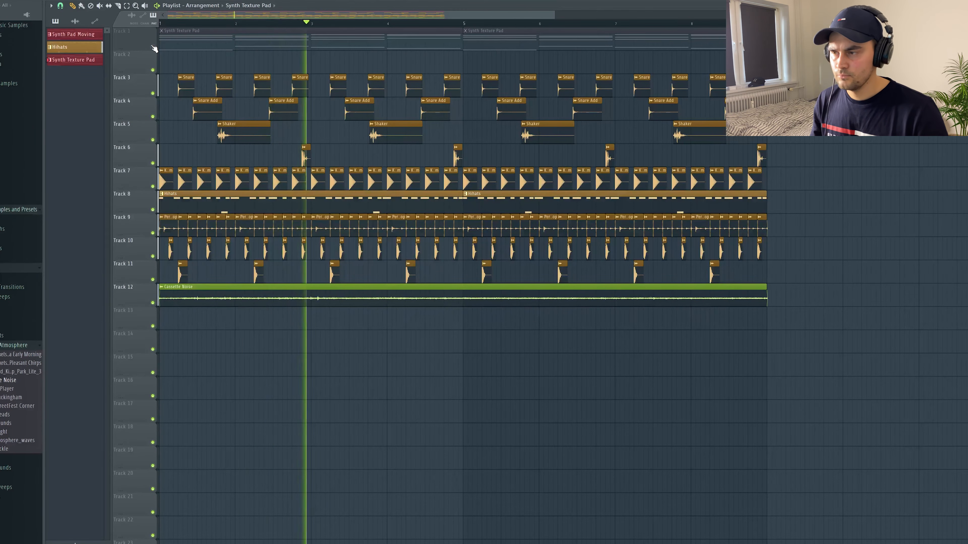
pyautogui.press('space')
pyautogui.rightClick(152, 47)
pyautogui.rightClick(152, 46)
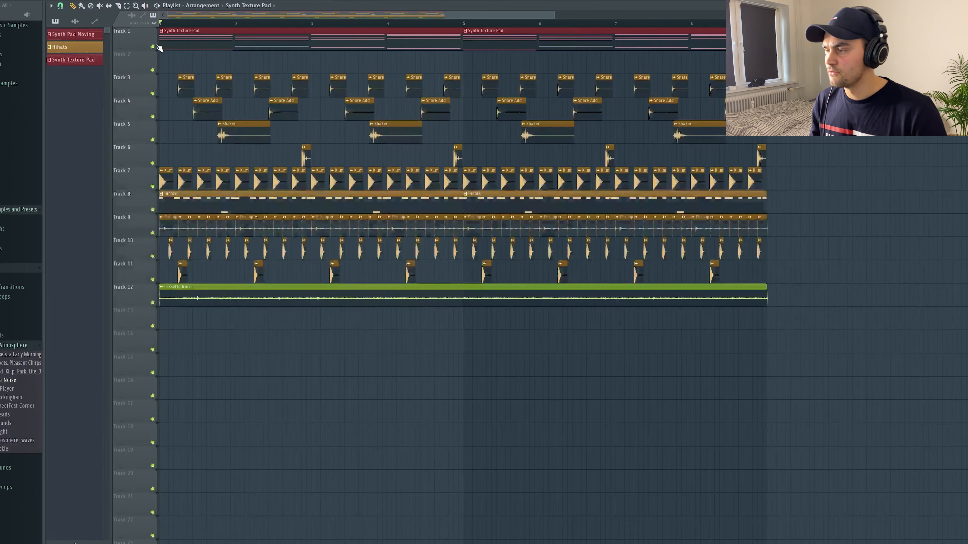
# Add Fruity PanOMatic to the next free effect slot on the pad's mixer track
pyautogui.press('F9')
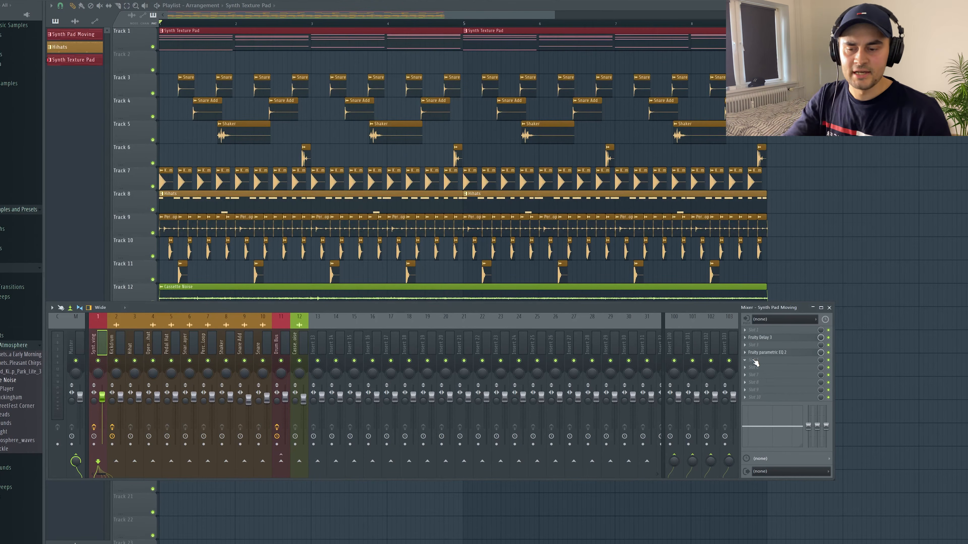
pyautogui.click(746, 362)
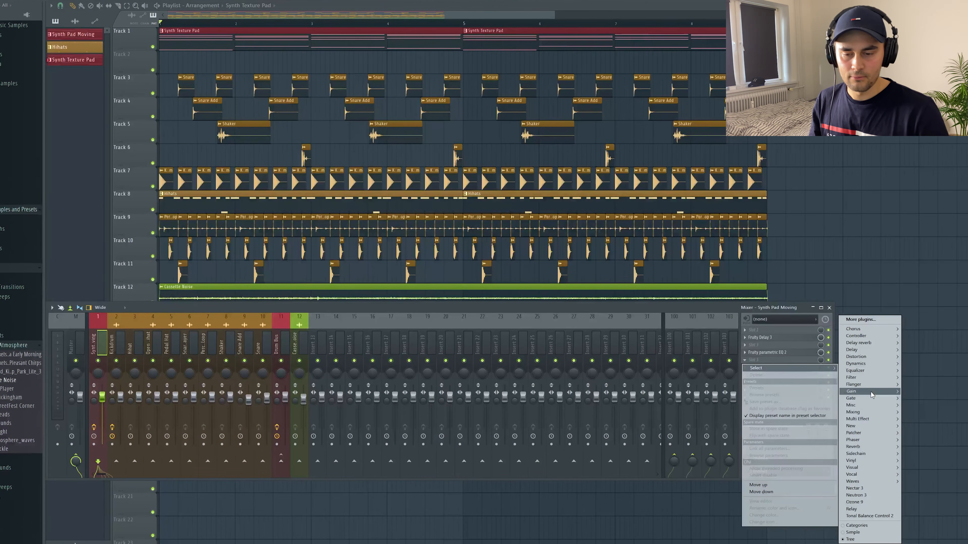
pyautogui.moveTo(872, 395)
pyautogui.click(929, 399)
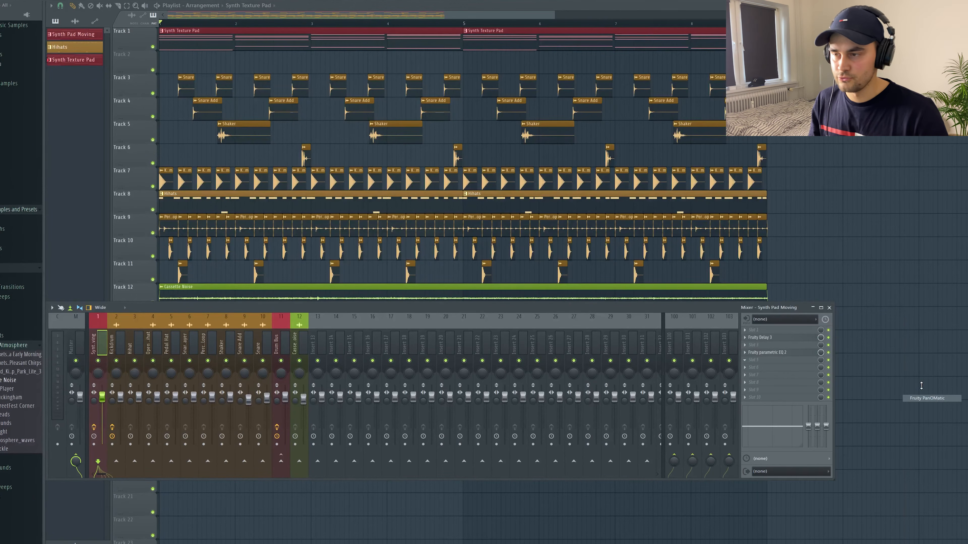
pyautogui.moveTo(116, 31); pyautogui.dragTo(340, 55)
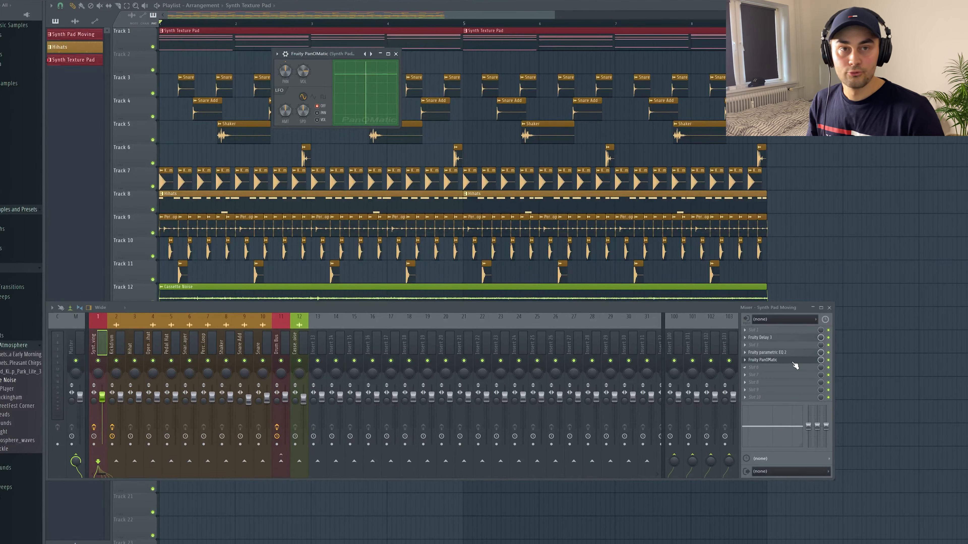
# Create an automation clip for the PanOMatic volume knob and close the plugin and mixer
pyautogui.rightClick(303, 75)
pyautogui.click(335, 131)
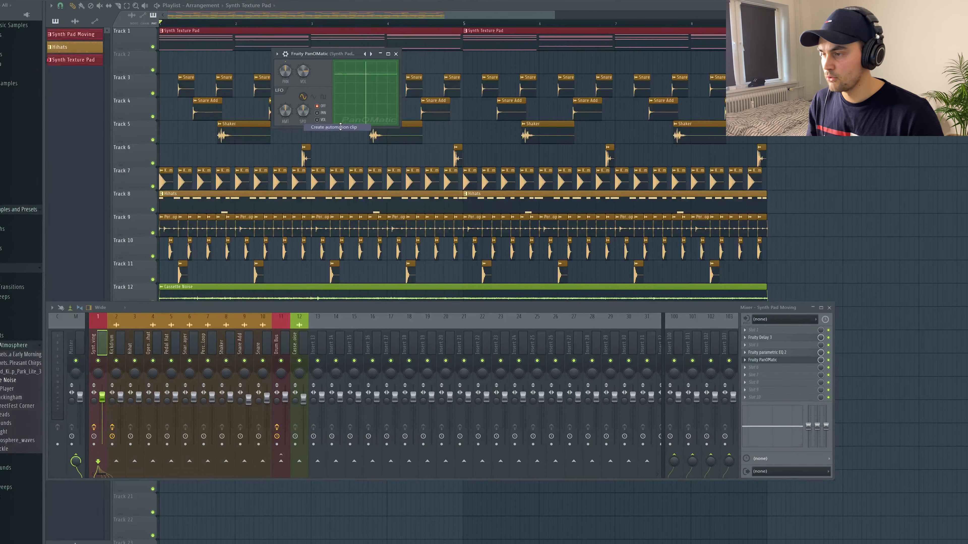
pyautogui.click(395, 54)
pyautogui.press('F9')
# Cut the PanOMatic volume automation clip down to a short segment at the start of the song
pyautogui.moveTo(554, 12); pyautogui.dragTo(204, 13)
pyautogui.click(118, 5)
pyautogui.moveTo(371, 58); pyautogui.dragTo(357, 81)
pyautogui.click(73, 6)
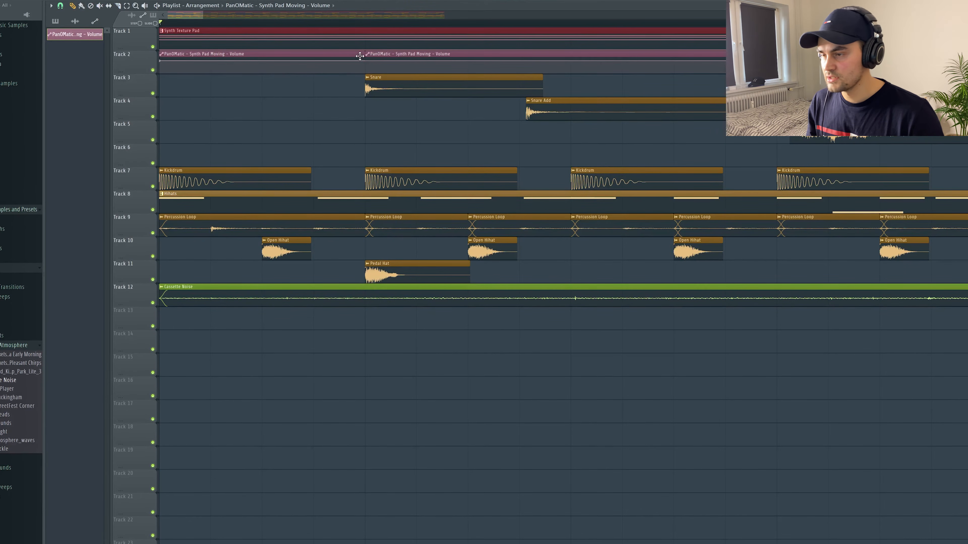
pyautogui.rightClick(375, 53)
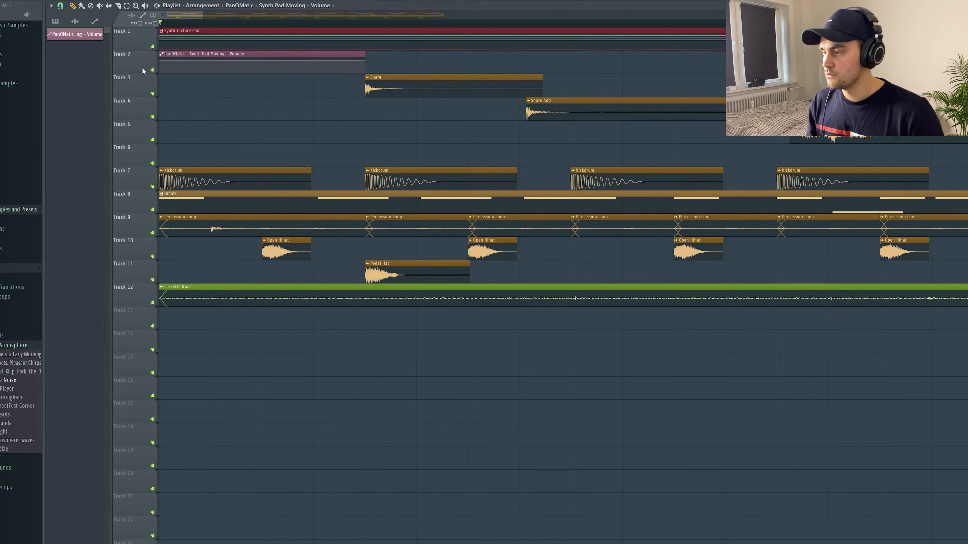
# Enlarge the automation track and add a second point carrying the same volume value as the start point
pyautogui.moveTo(139, 70); pyautogui.dragTo(138, 132)
pyautogui.rightClick(162, 77)
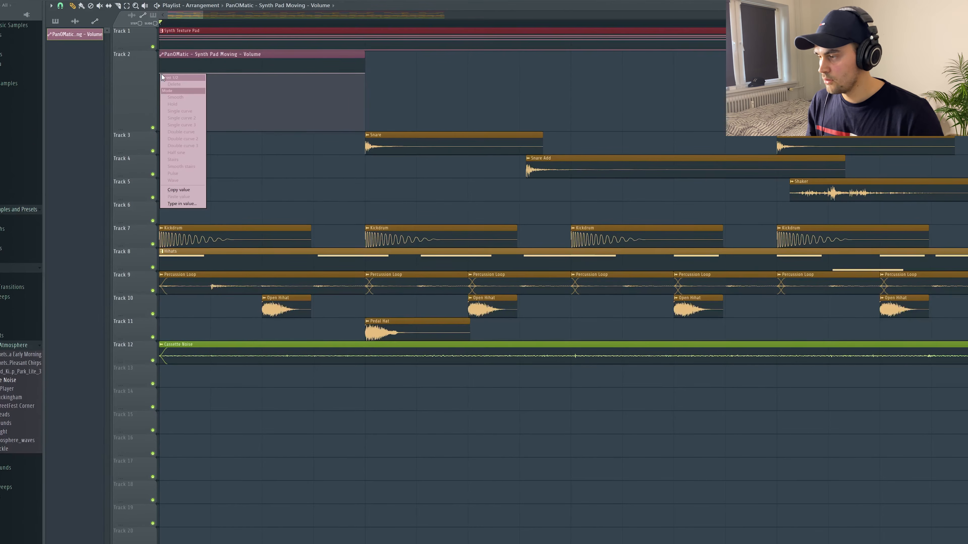
pyautogui.click(187, 190)
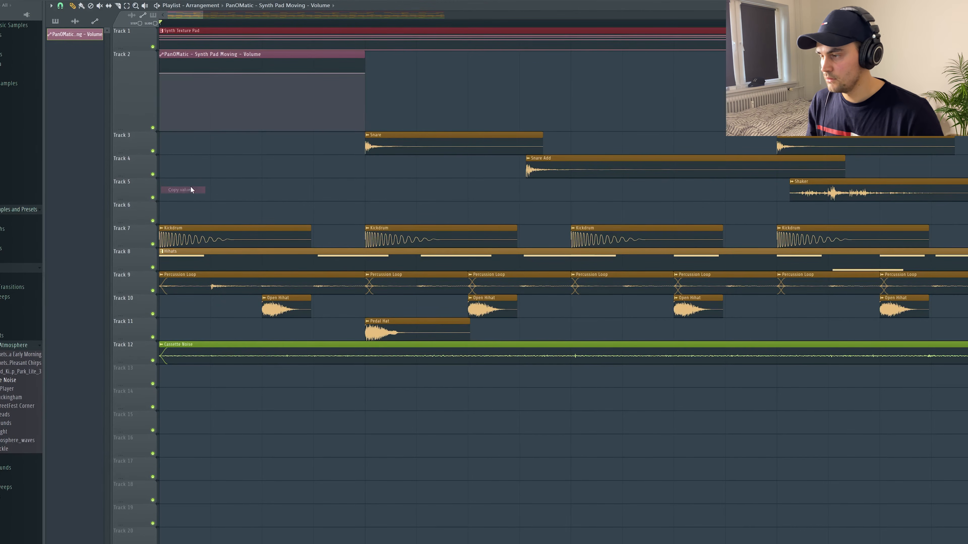
pyautogui.click(212, 73)
pyautogui.rightClick(212, 74)
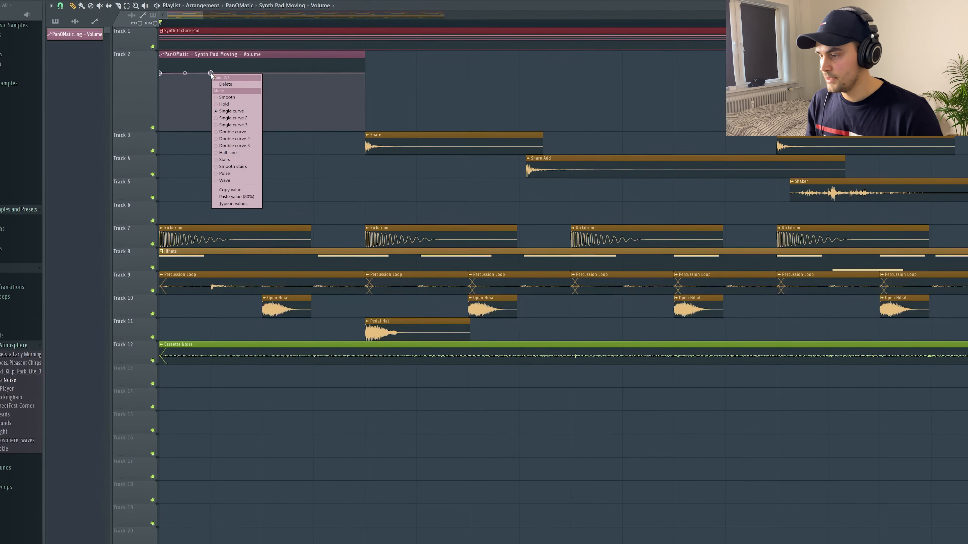
pyautogui.click(236, 198)
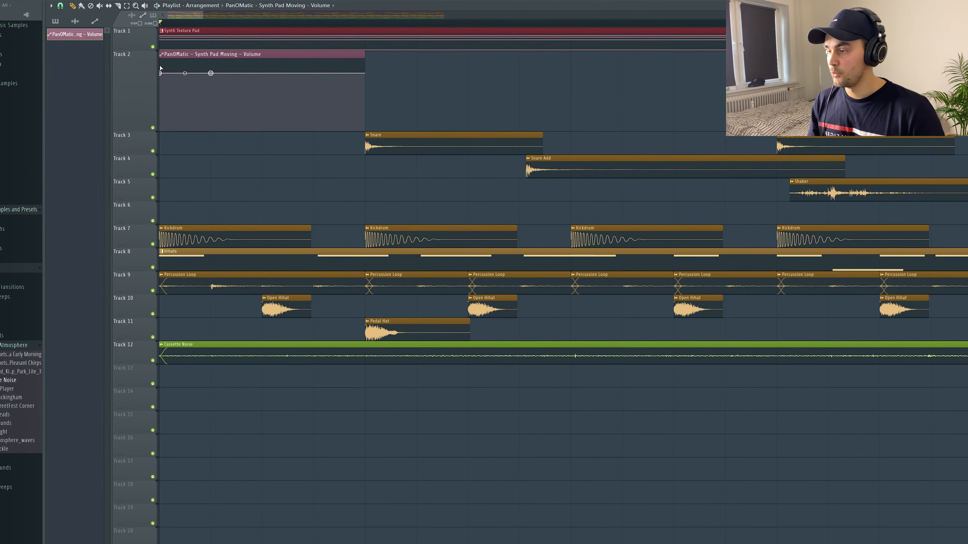
# Lower the clip's first automation point to minimum volume to form a curved swell
pyautogui.moveTo(161, 73); pyautogui.dragTo(160, 119)
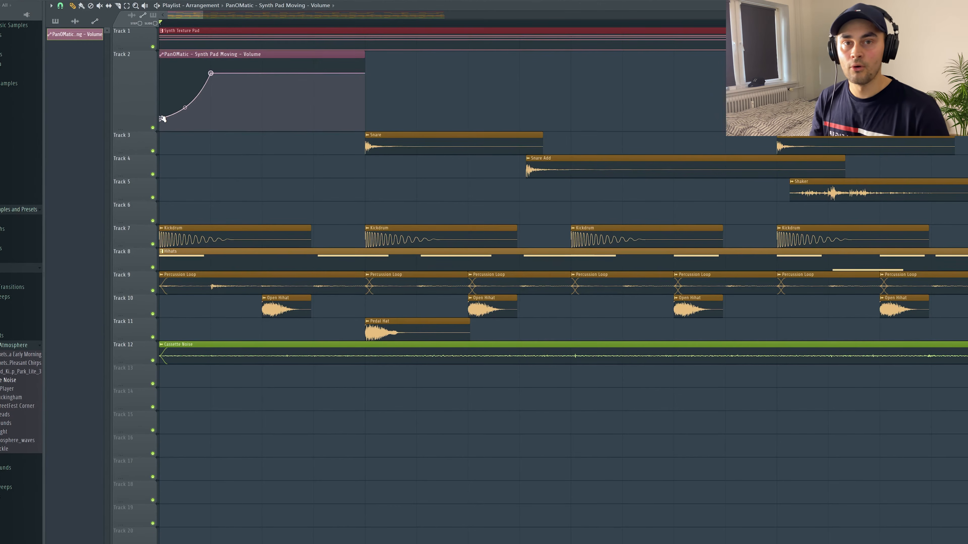
pyautogui.moveTo(160, 119); pyautogui.dragTo(160, 121)
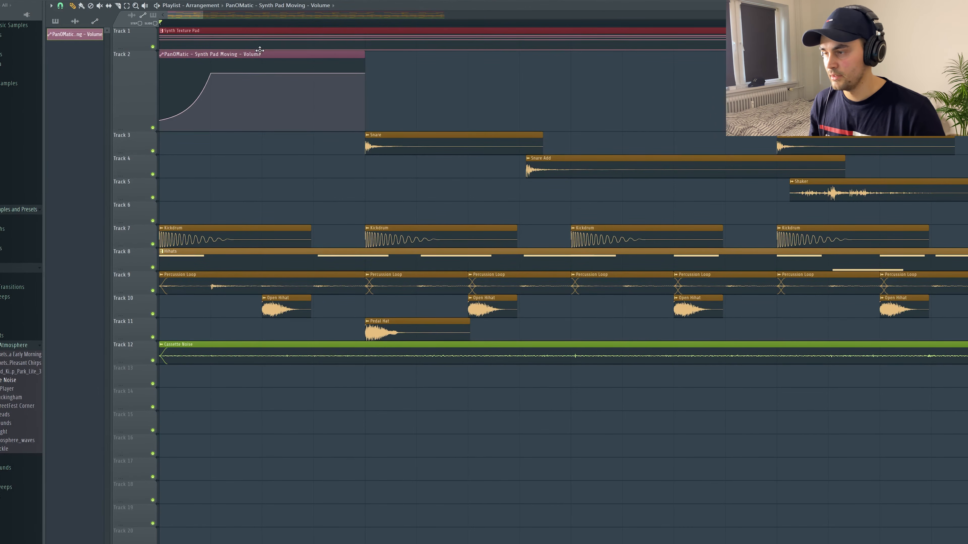
# Repeat the volume swell clip continuously across the arrangement up to bar 9
pyautogui.moveTo(203, 15); pyautogui.dragTo(335, 17)
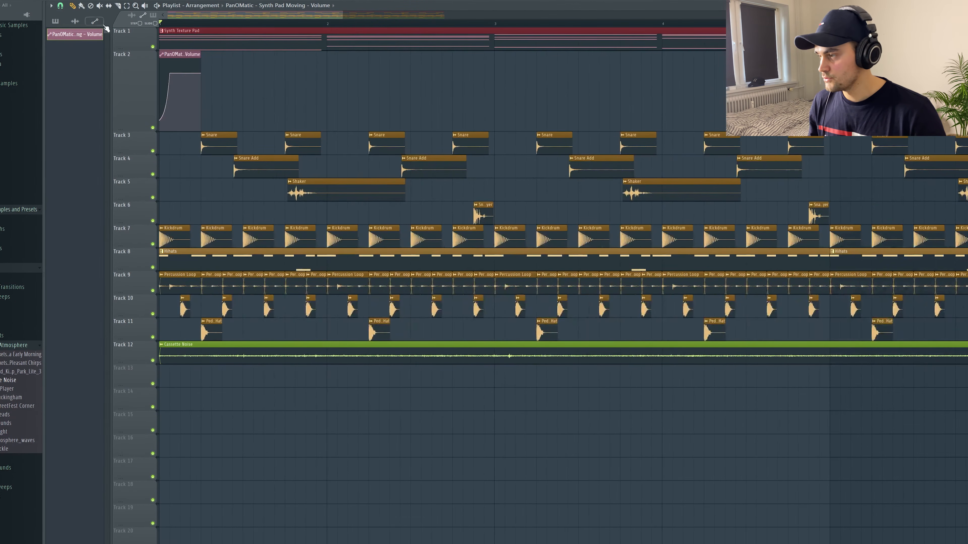
pyautogui.moveTo(205, 61); pyautogui.dragTo(717, 63)
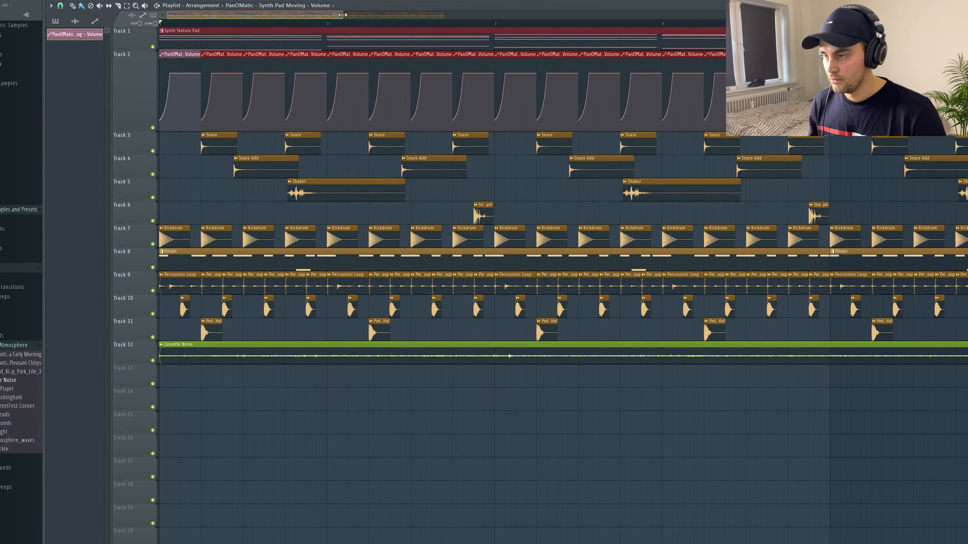
pyautogui.moveTo(341, 18); pyautogui.dragTo(706, 18)
pyautogui.moveTo(411, 63); pyautogui.dragTo(583, 70)
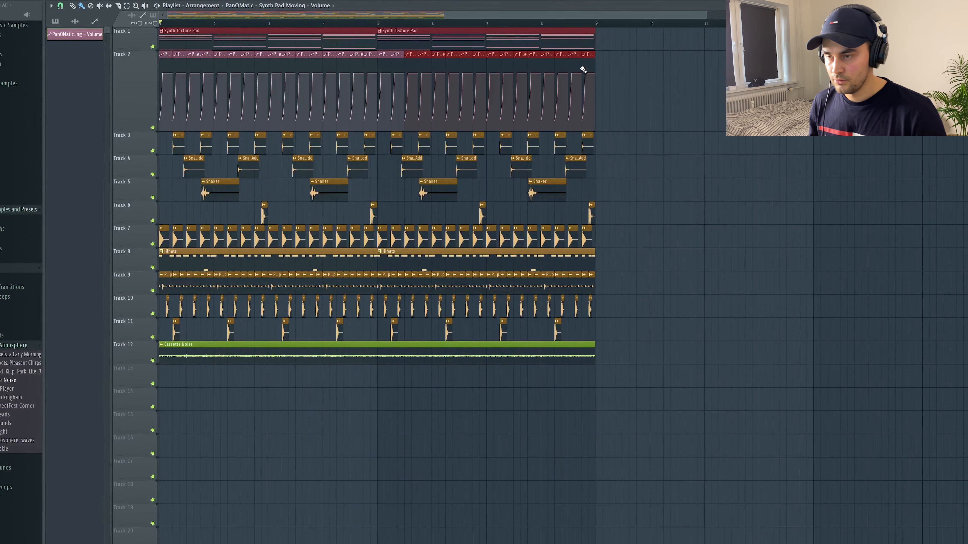
# Audition the pad with the automation track muted and unmuted, then reopen the Harmless synth from the channel rack
pyautogui.press('space')
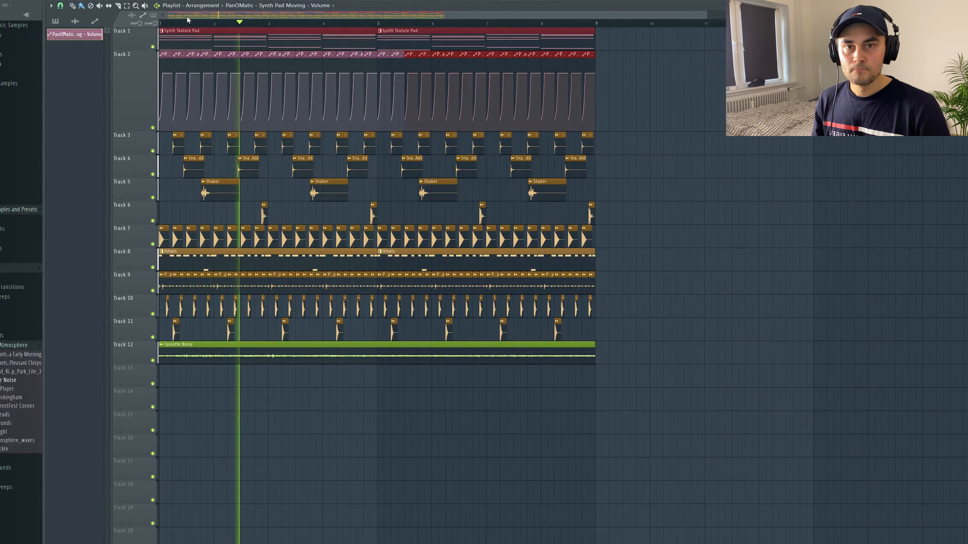
pyautogui.click(153, 128)
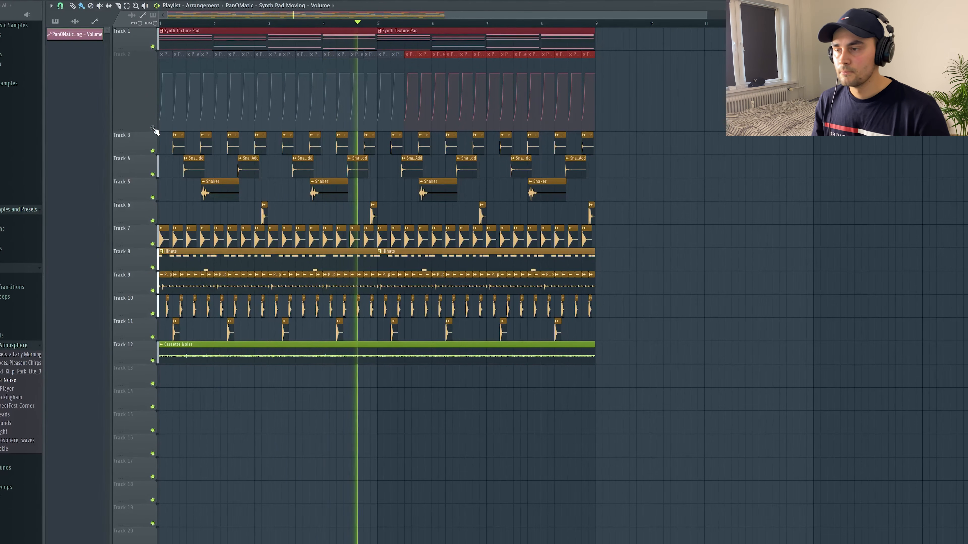
pyautogui.click(153, 129)
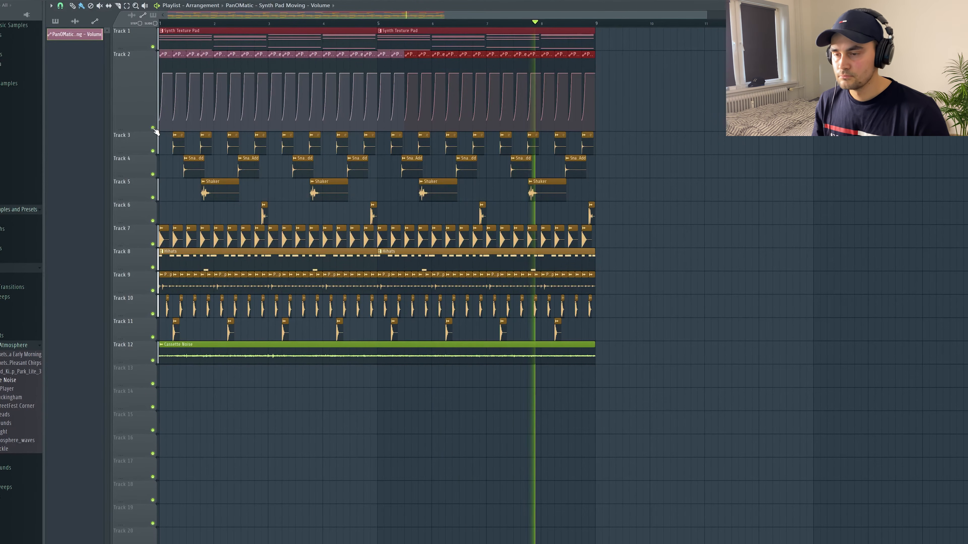
pyautogui.press('space')
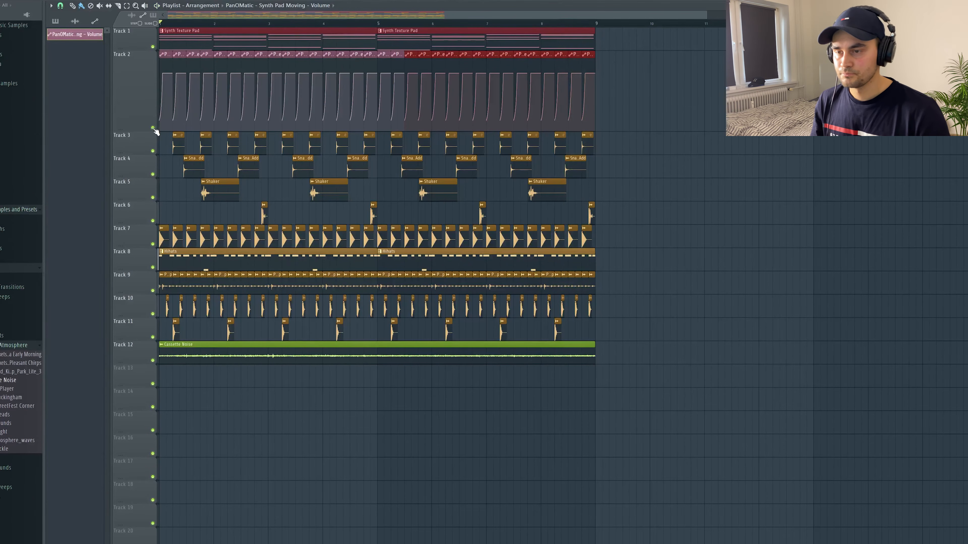
pyautogui.press('F6')
pyautogui.click(114, 73)
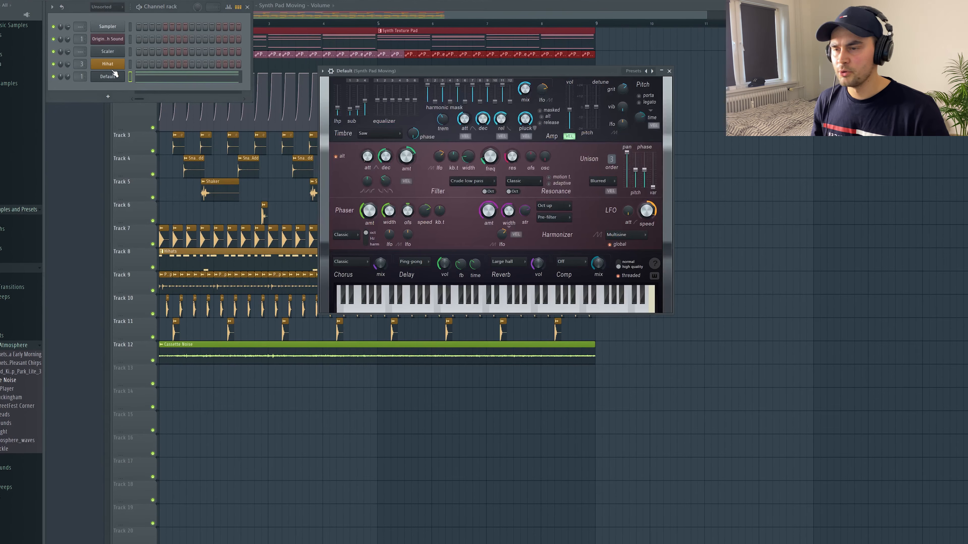